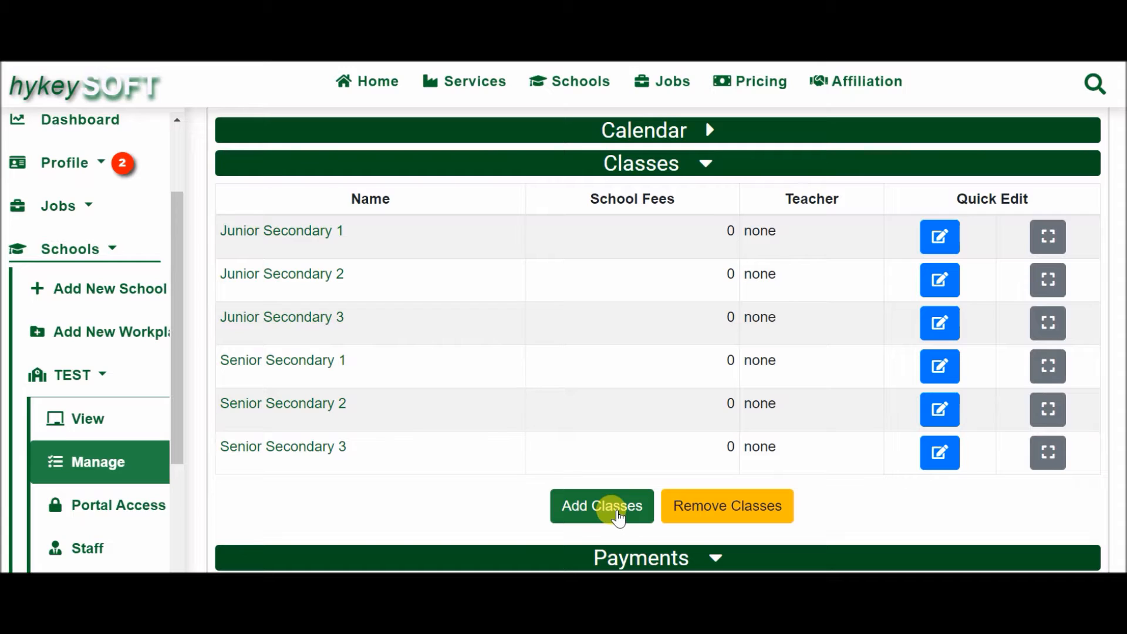
Remove the last class from the Junior Secondary group
click(713, 522)
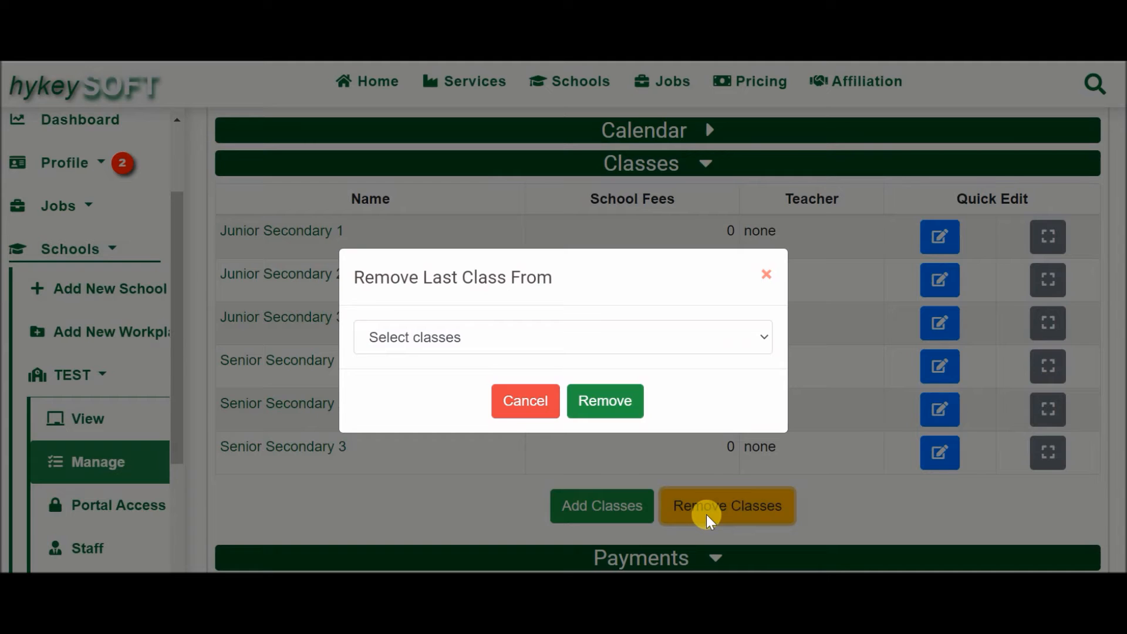
click(499, 329)
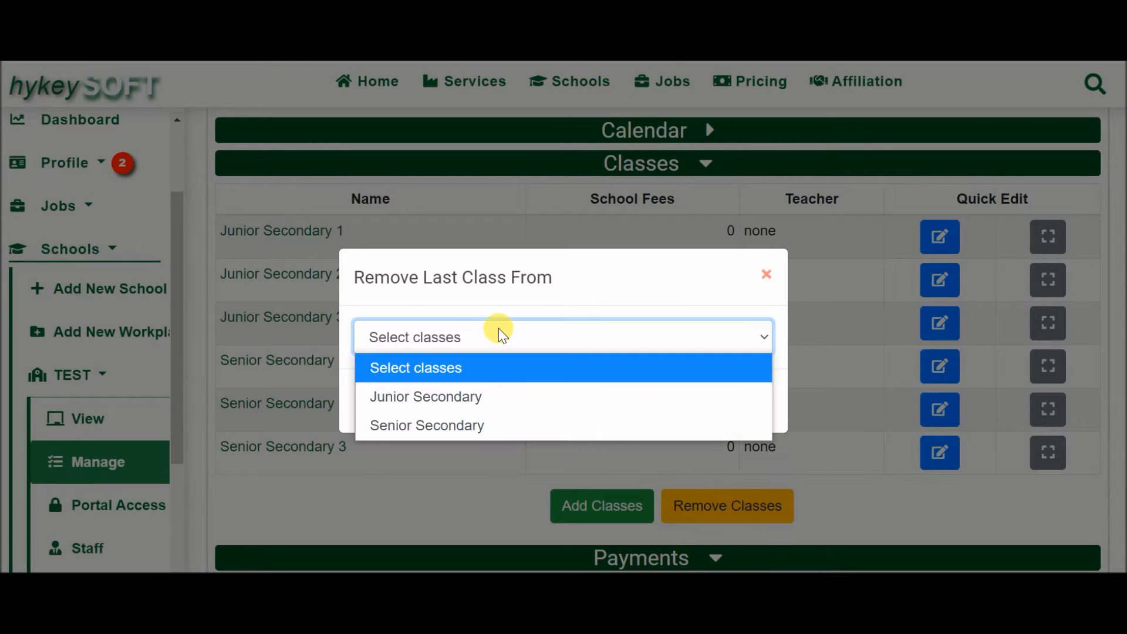
click(499, 399)
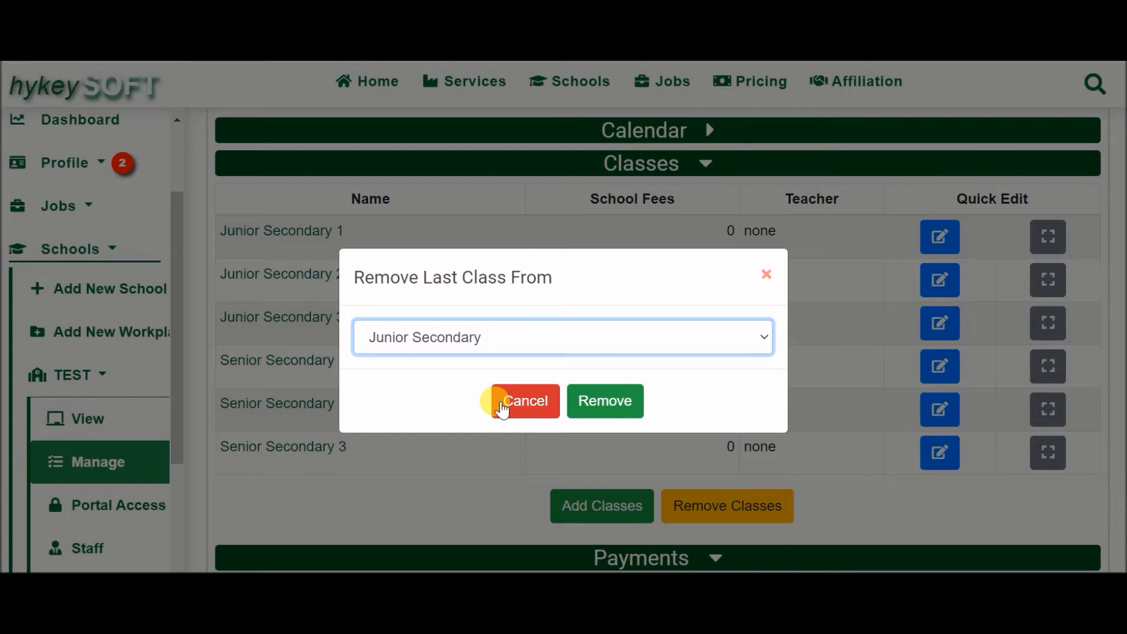
click(599, 403)
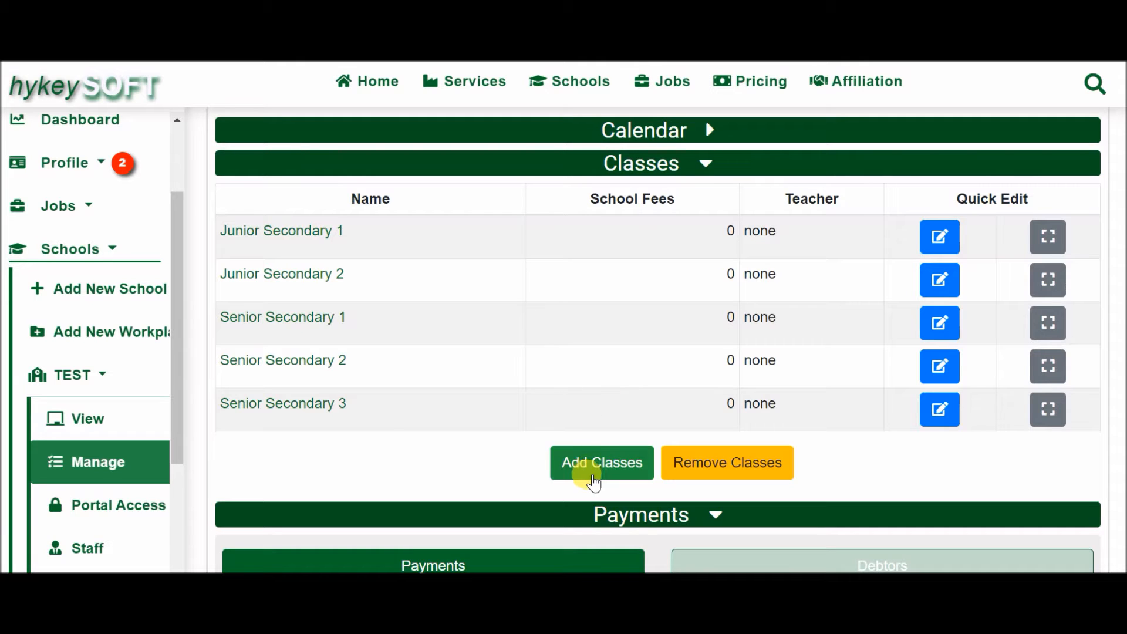
Add a new class to the Junior Secondary group
click(623, 473)
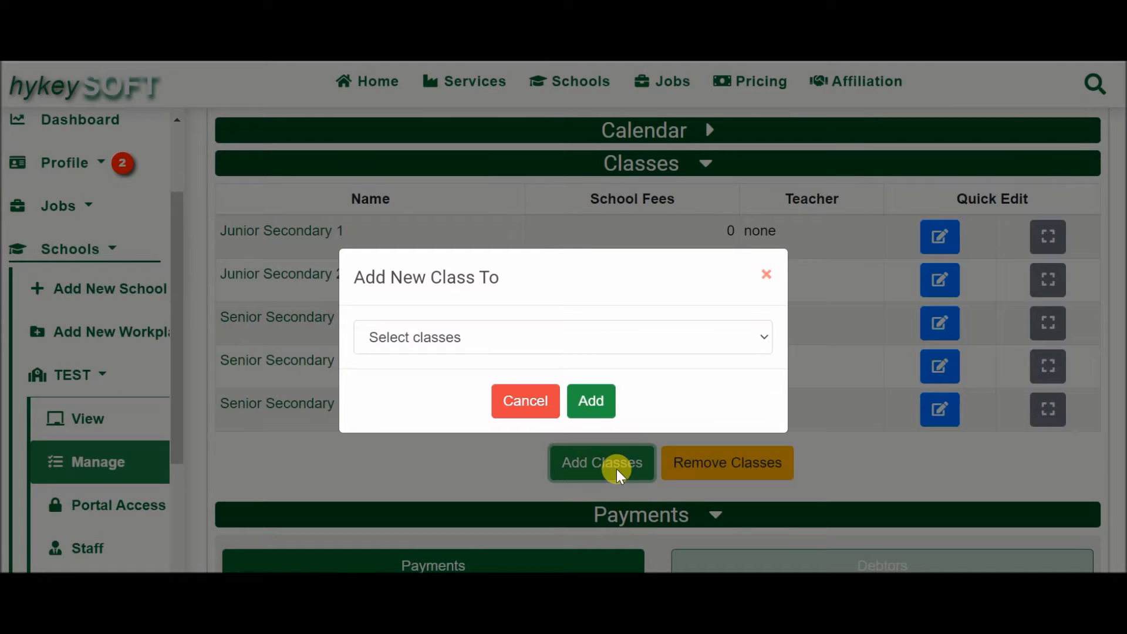
click(559, 326)
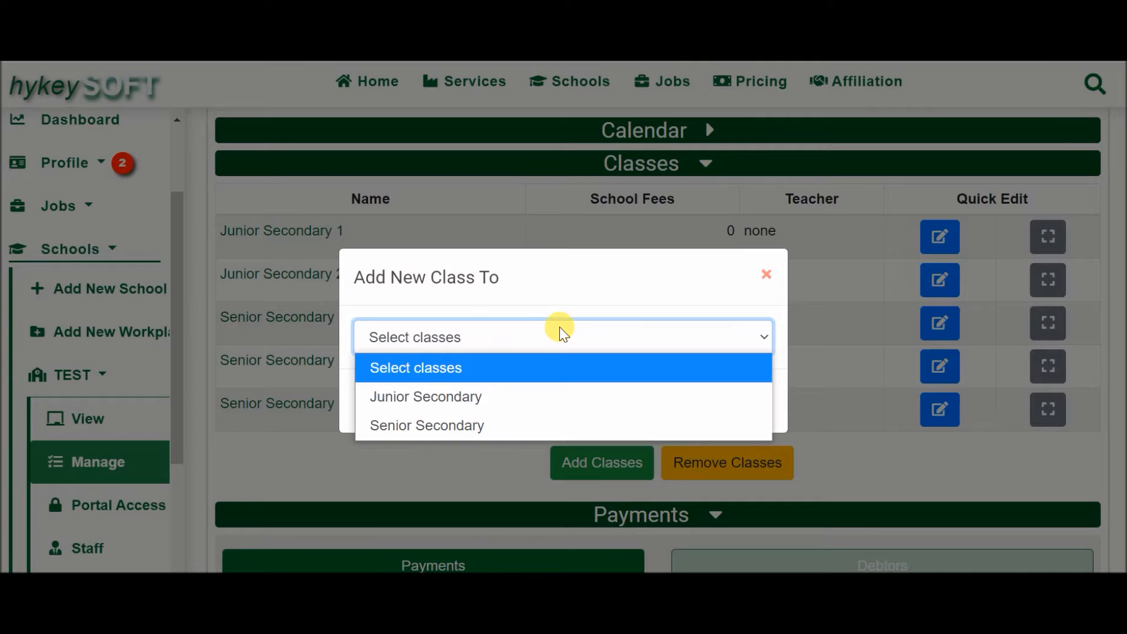
click(526, 397)
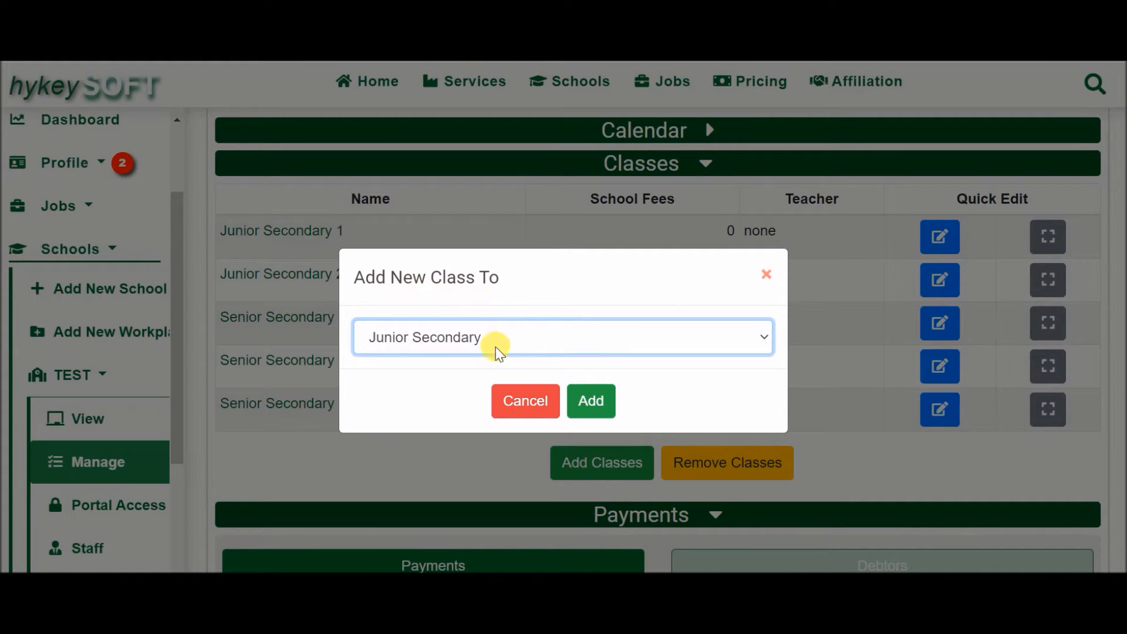
click(603, 402)
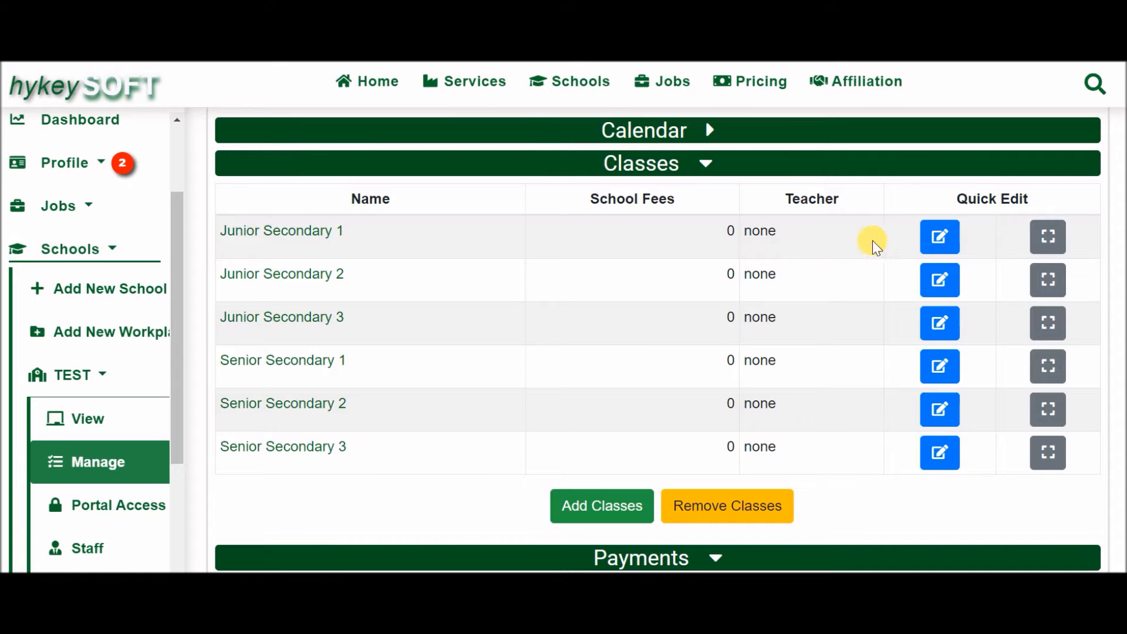
Edit Junior Secondary 1 with school fees of 70000 and the listed staff member as class teacher
click(943, 235)
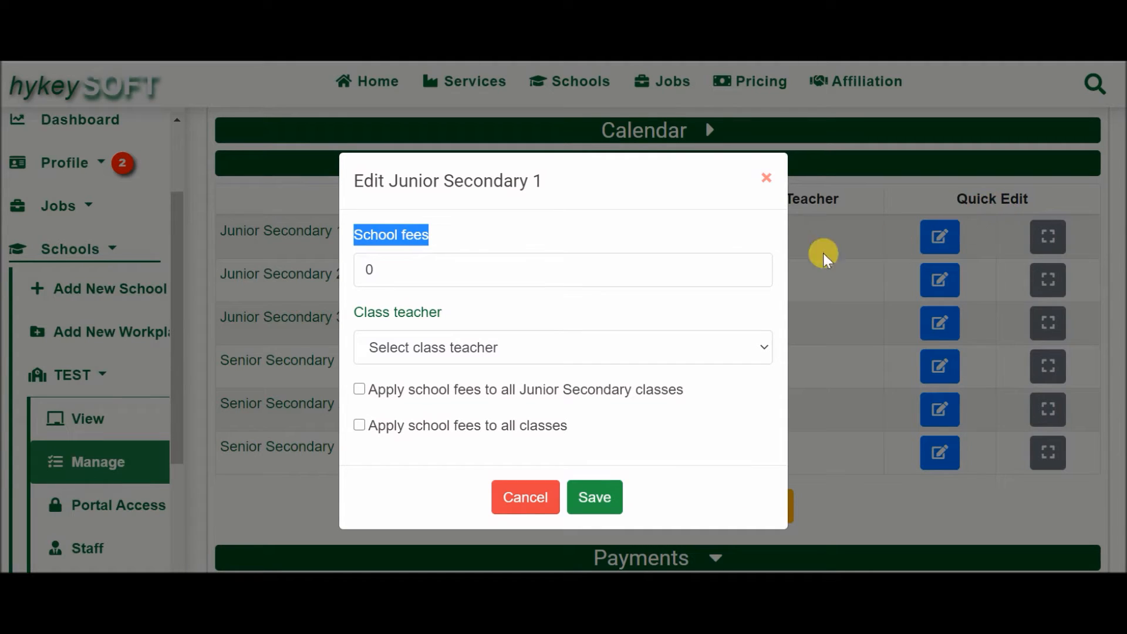
click(671, 241)
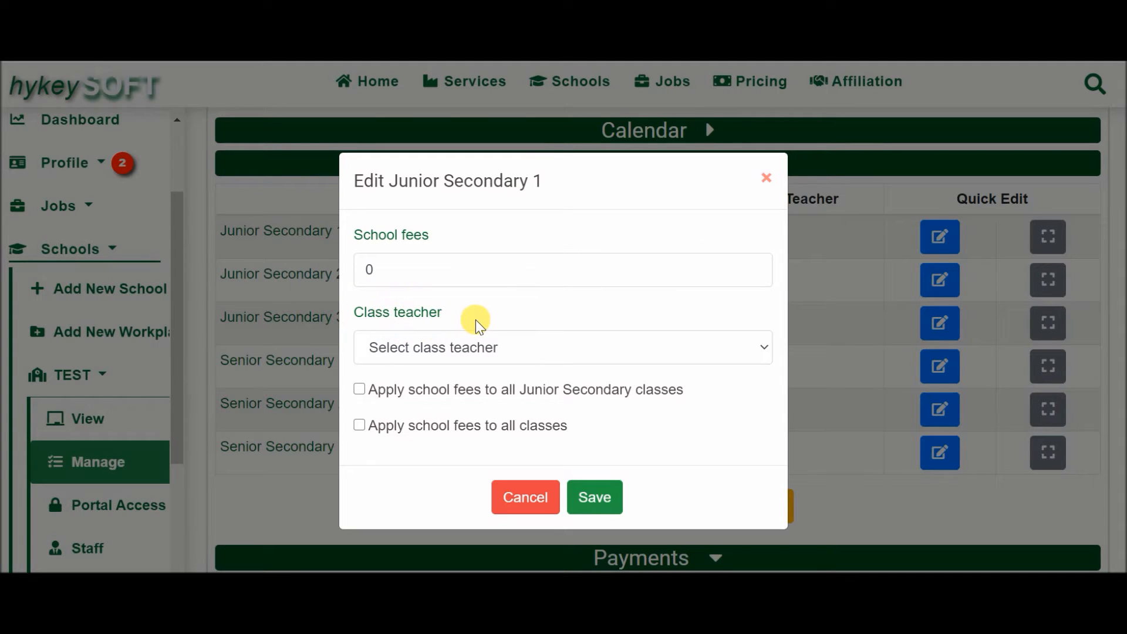
click(375, 283)
text(7)
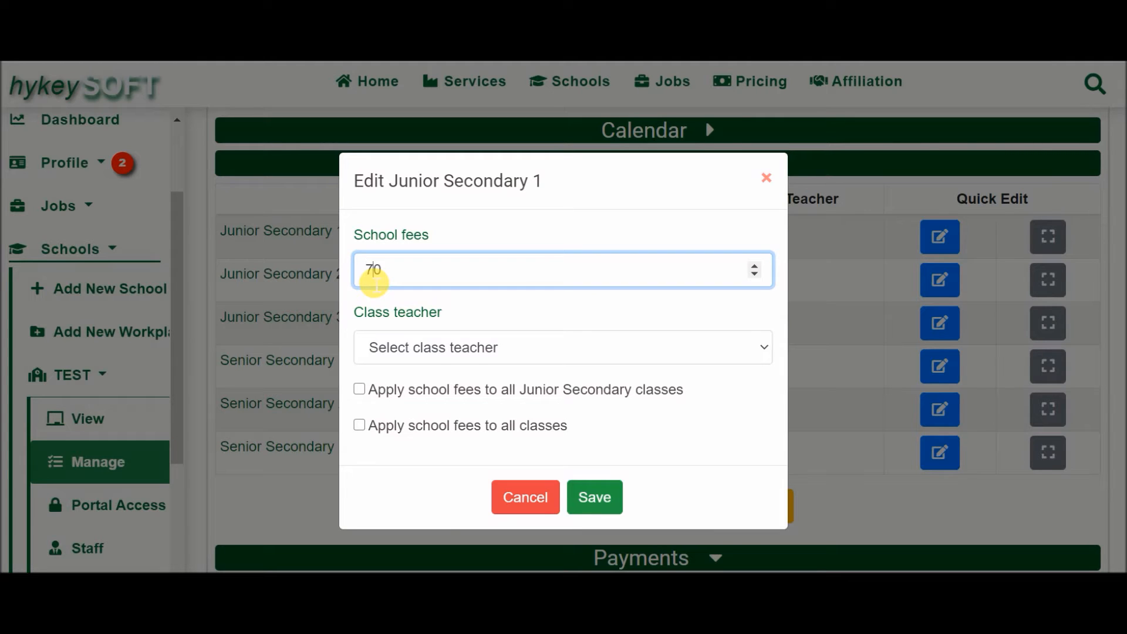
text(000)
click(452, 347)
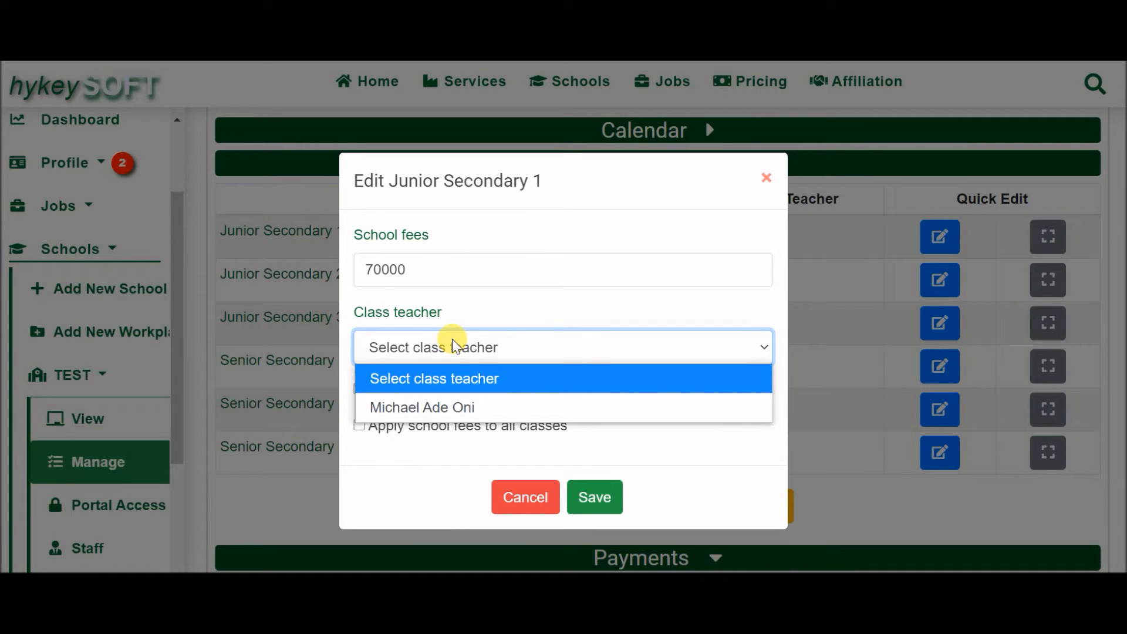
click(478, 410)
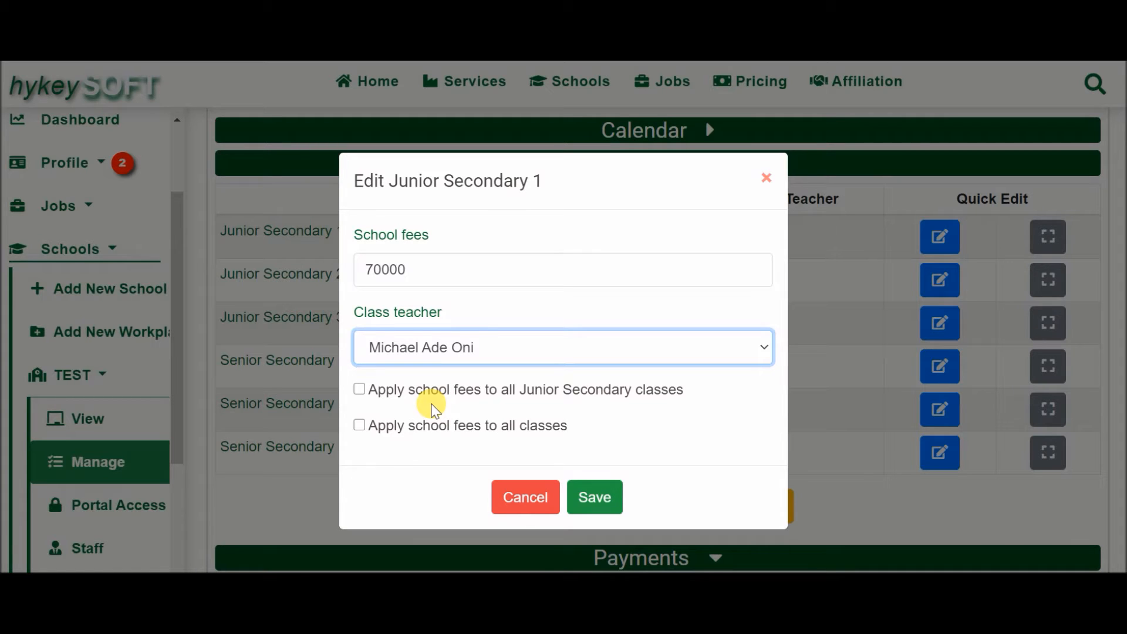
Apply the school fees to all Junior Secondary classes only and save the class changes
click(386, 396)
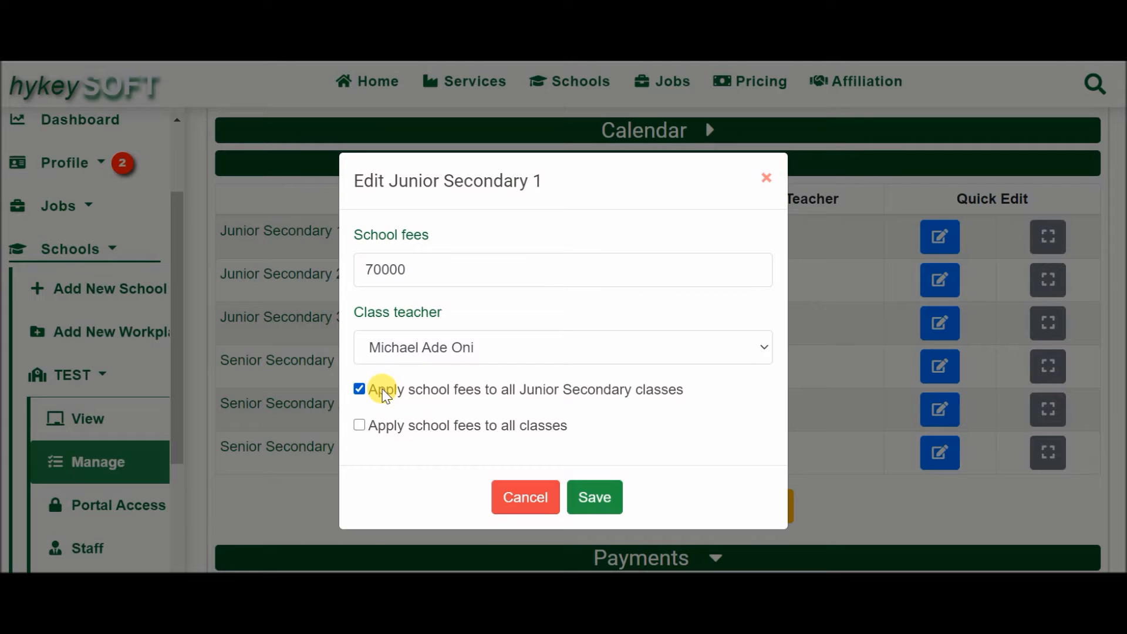
click(390, 428)
click(384, 402)
click(391, 432)
click(392, 399)
click(591, 488)
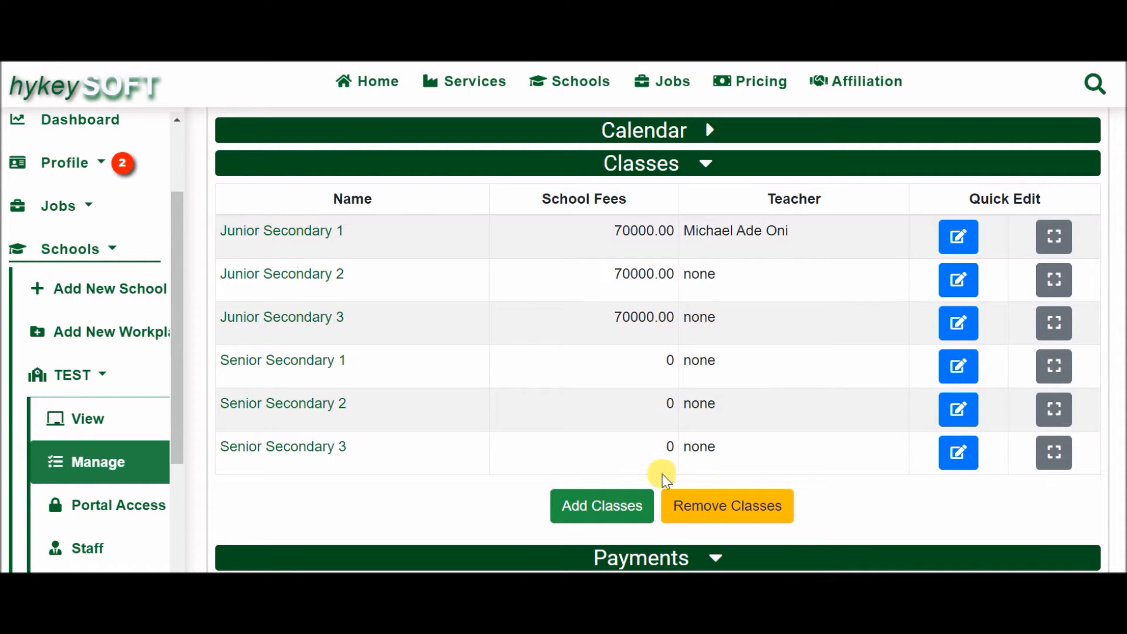
Set the school fees of Senior Secondary 1 to 85000, apply them to all Senior Secondary classes and save
click(968, 369)
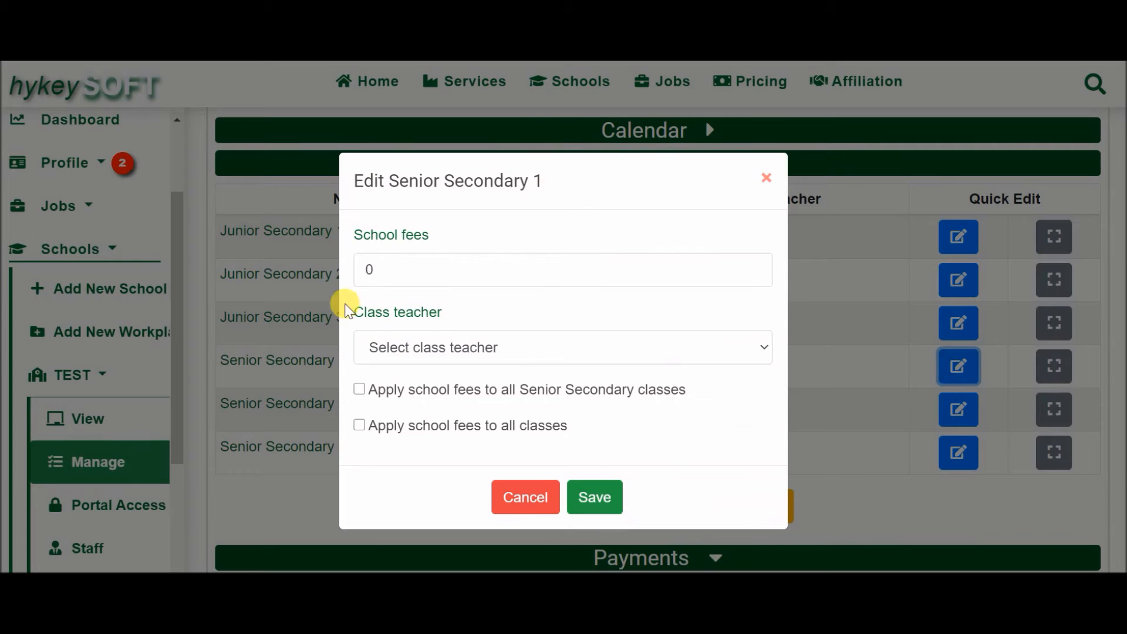
click(374, 275)
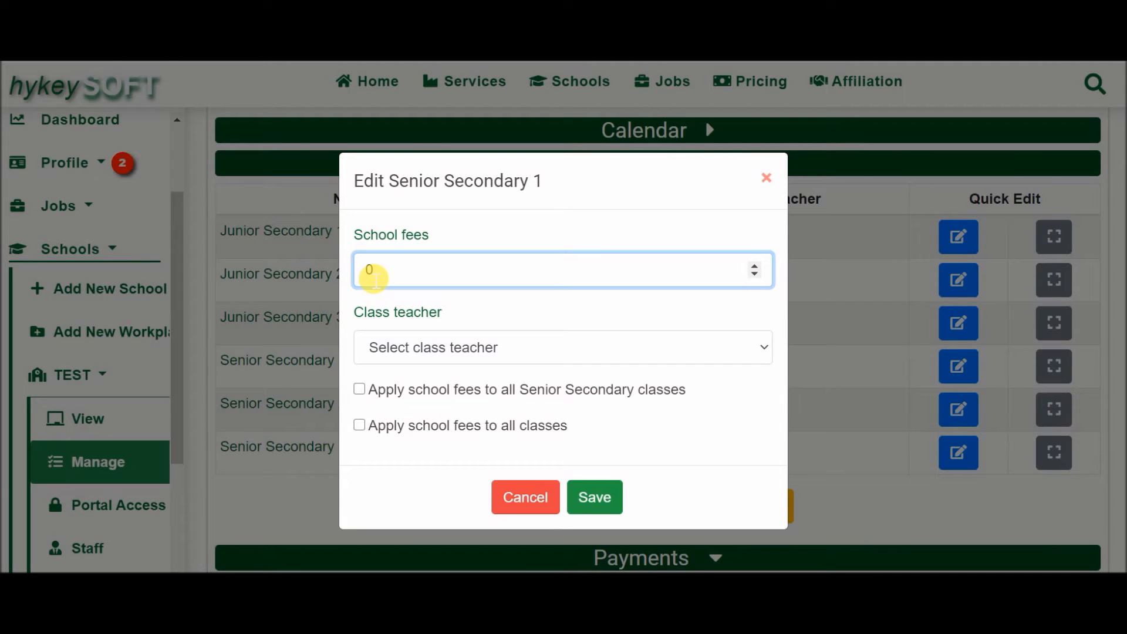
text(8)
key(BackSpace)
text(5000)
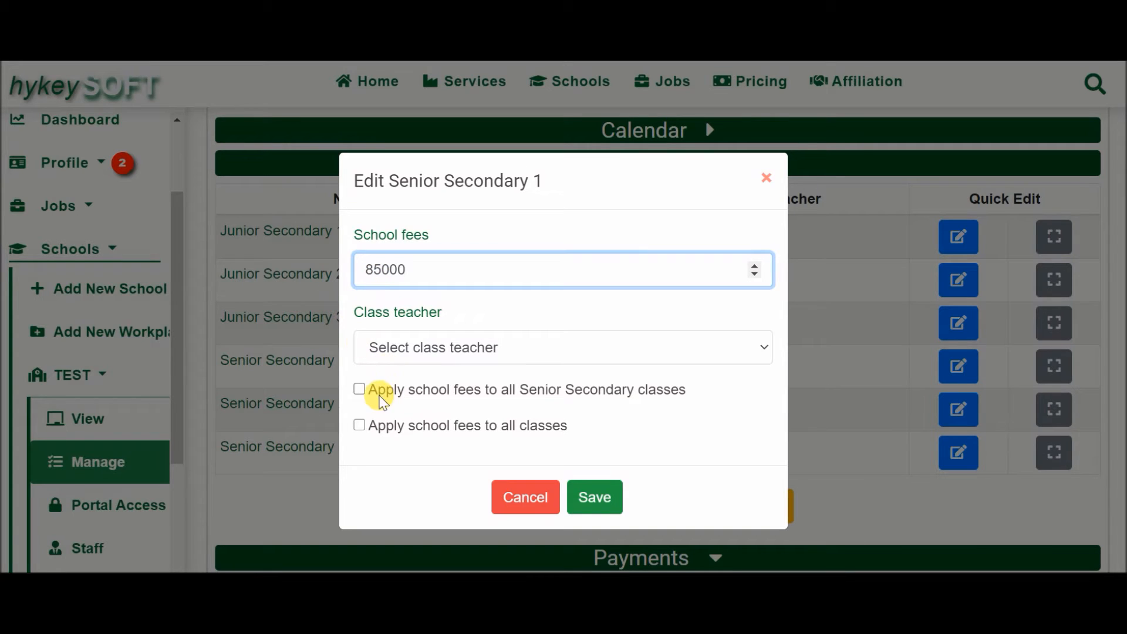
click(359, 390)
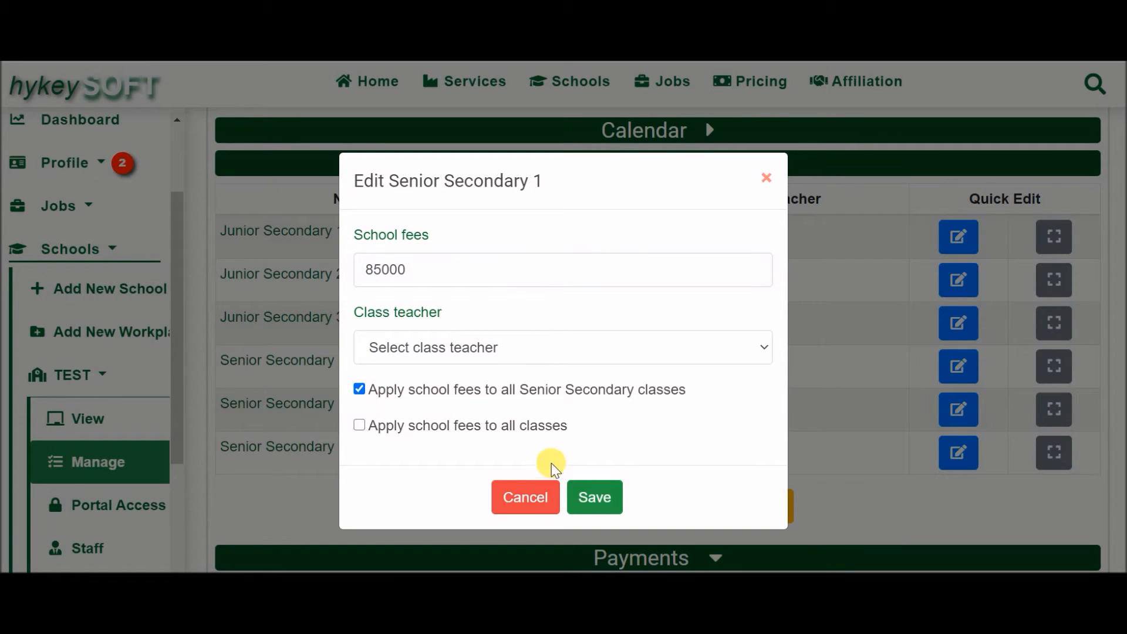
click(595, 504)
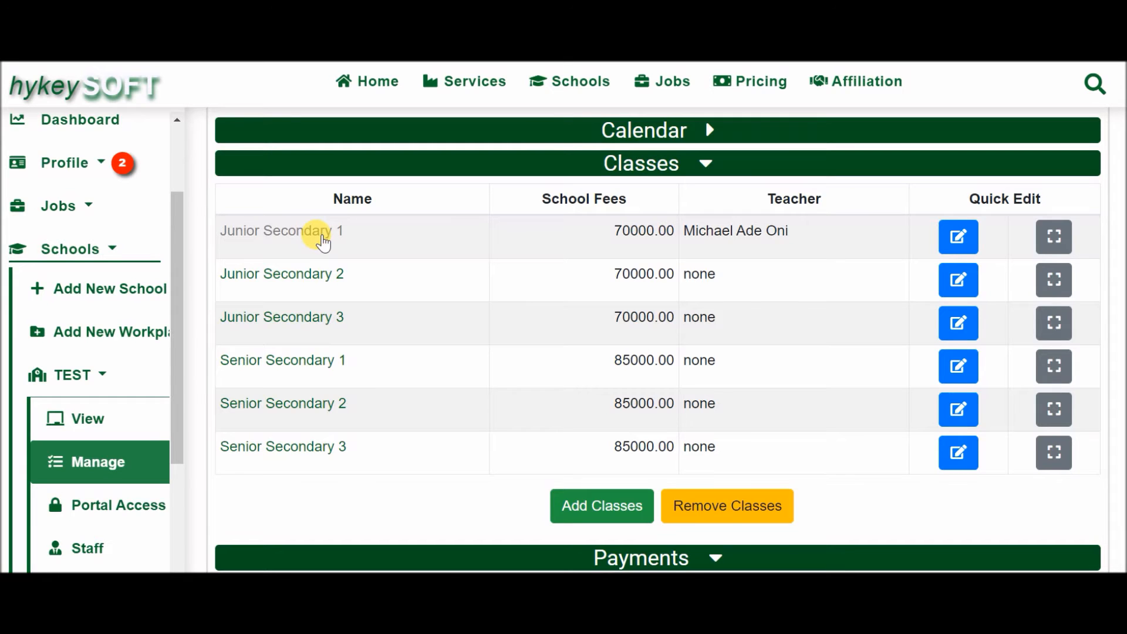
Open the Junior Secondary 1 class page and view its class edit form without changing anything
click(324, 242)
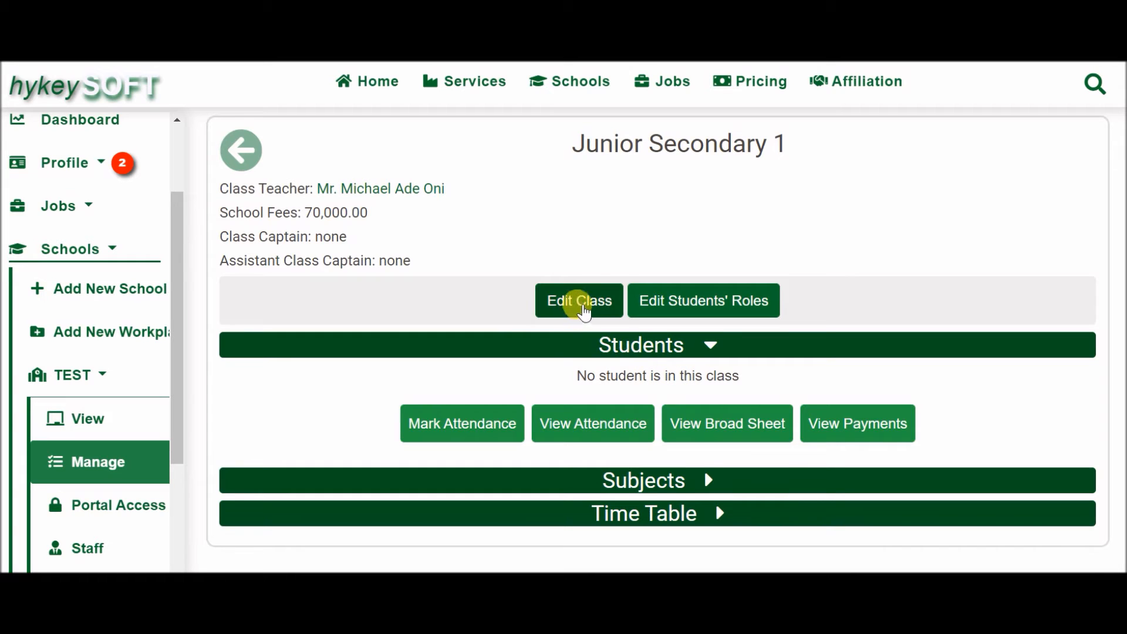
click(582, 302)
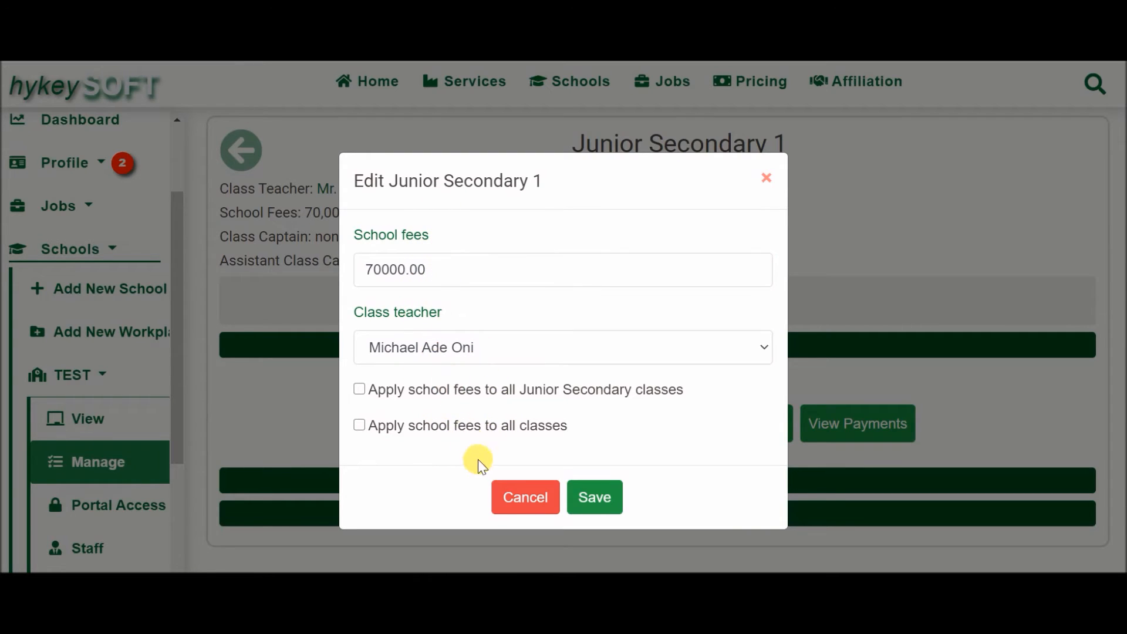
click(522, 490)
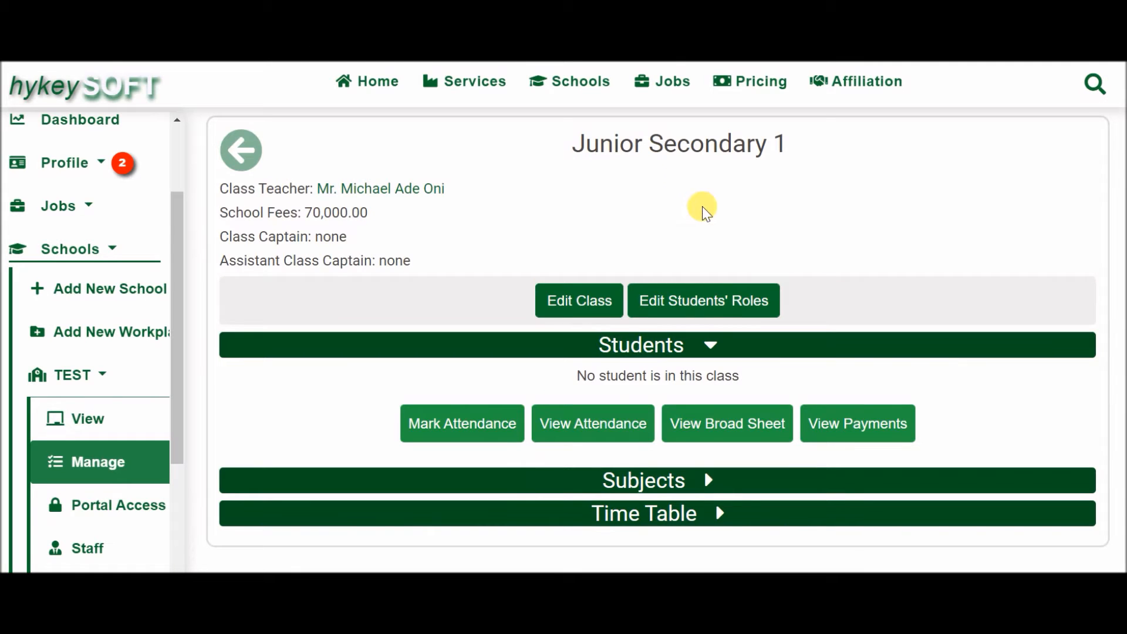
Examine the class captain and assistant class captain choices in Junior Secondary 1's student roles, then close without saving
click(700, 299)
click(572, 301)
click(546, 301)
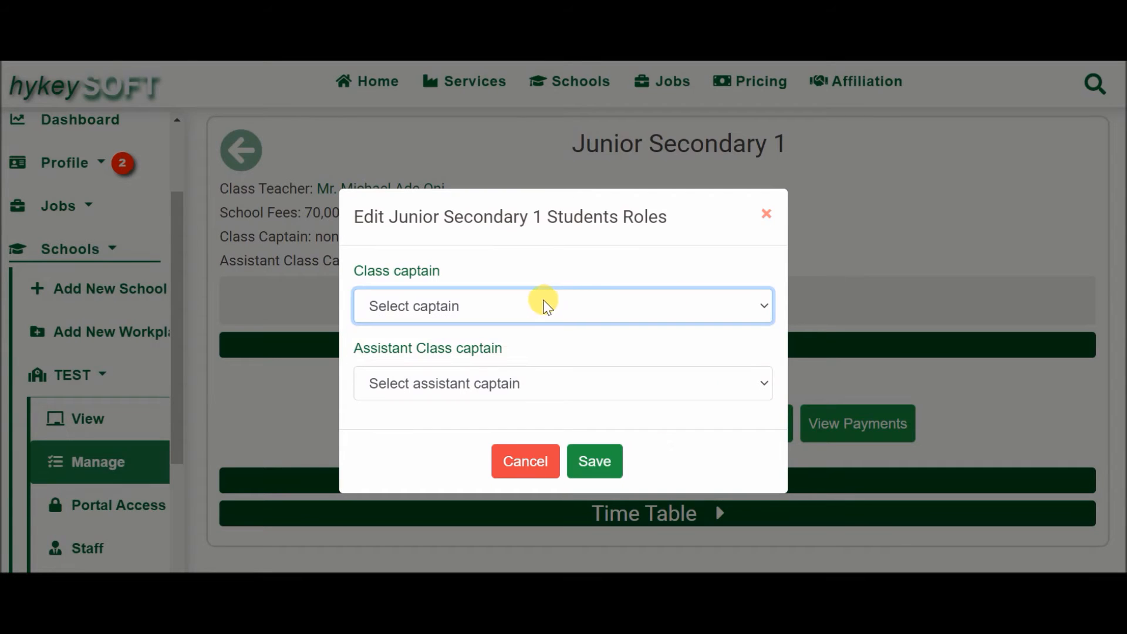
click(549, 383)
click(551, 384)
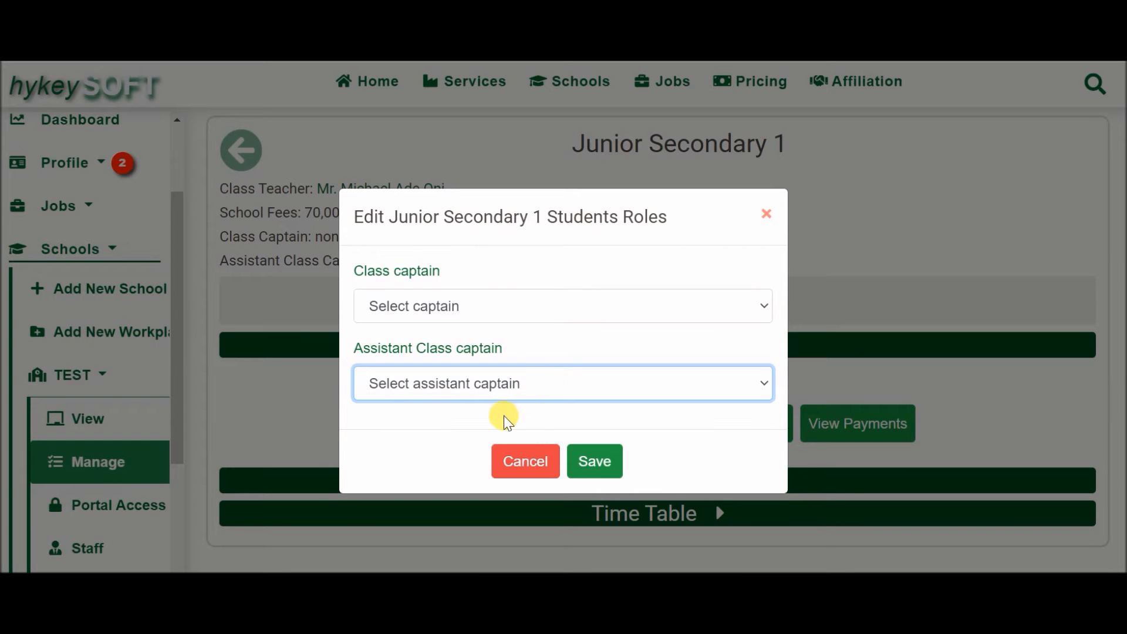
click(532, 459)
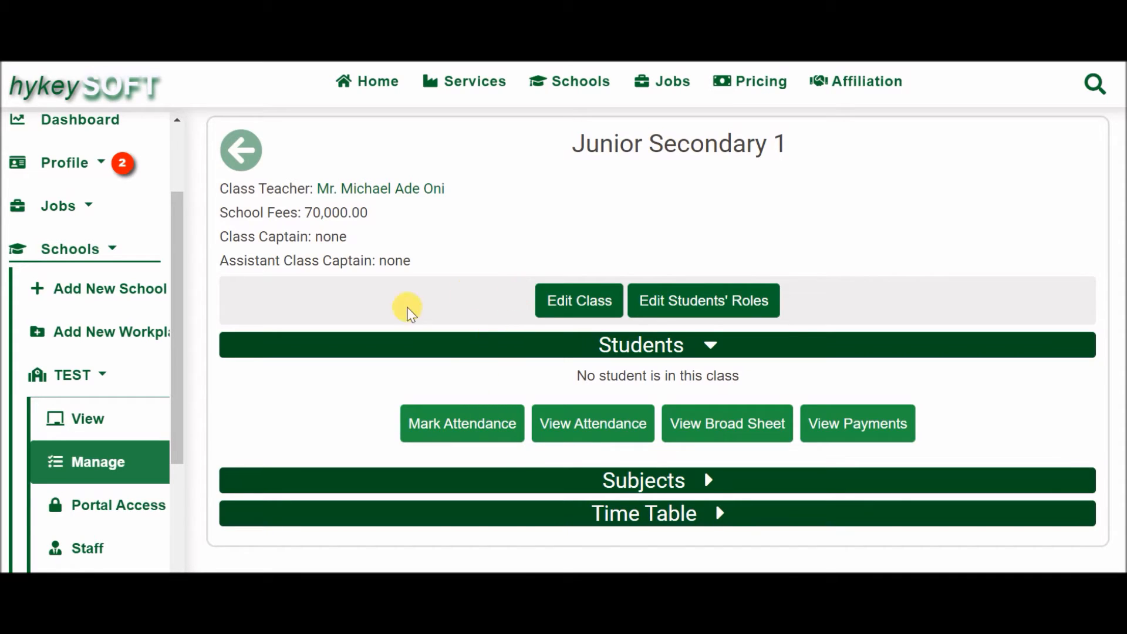
Open the form for adding a new student to the TEST school and review its fields
drag(182, 393, 184, 536)
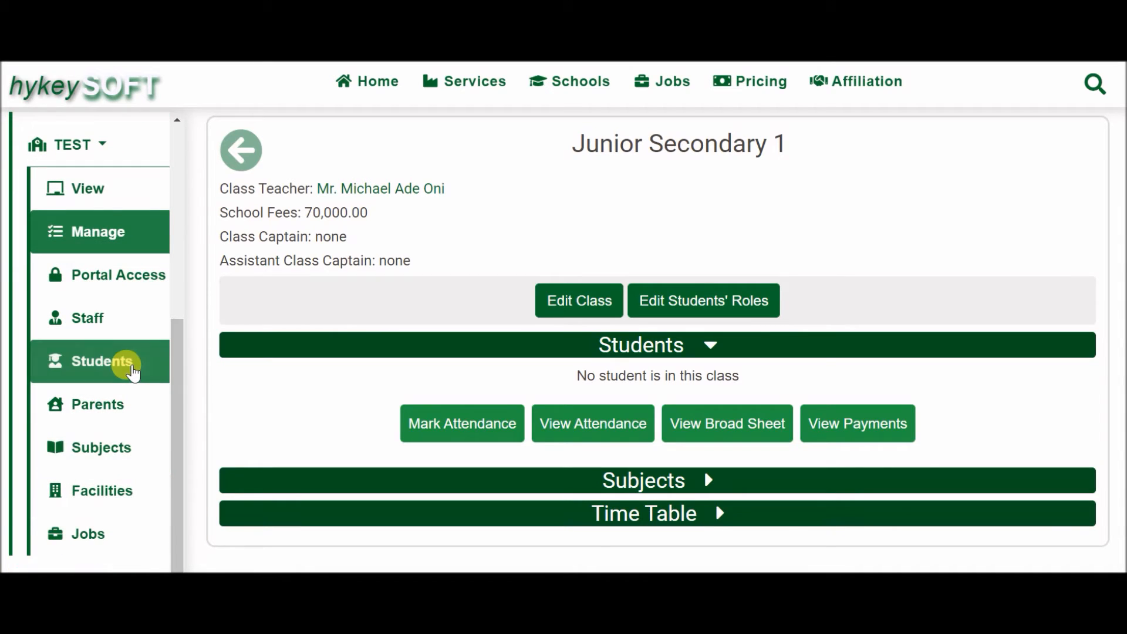
click(132, 370)
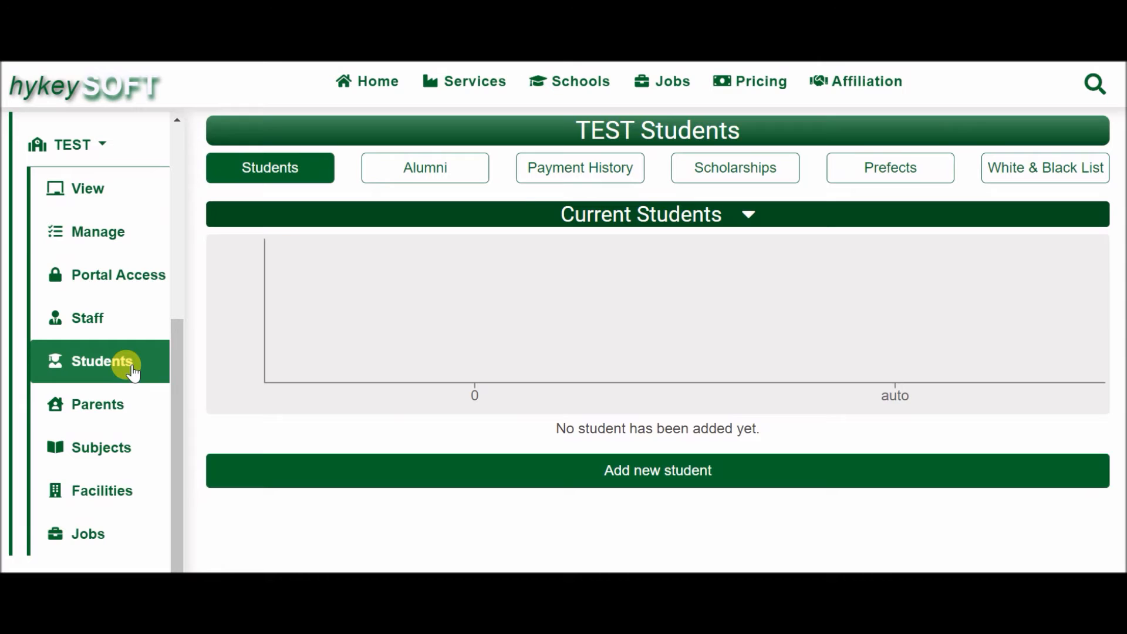
click(704, 485)
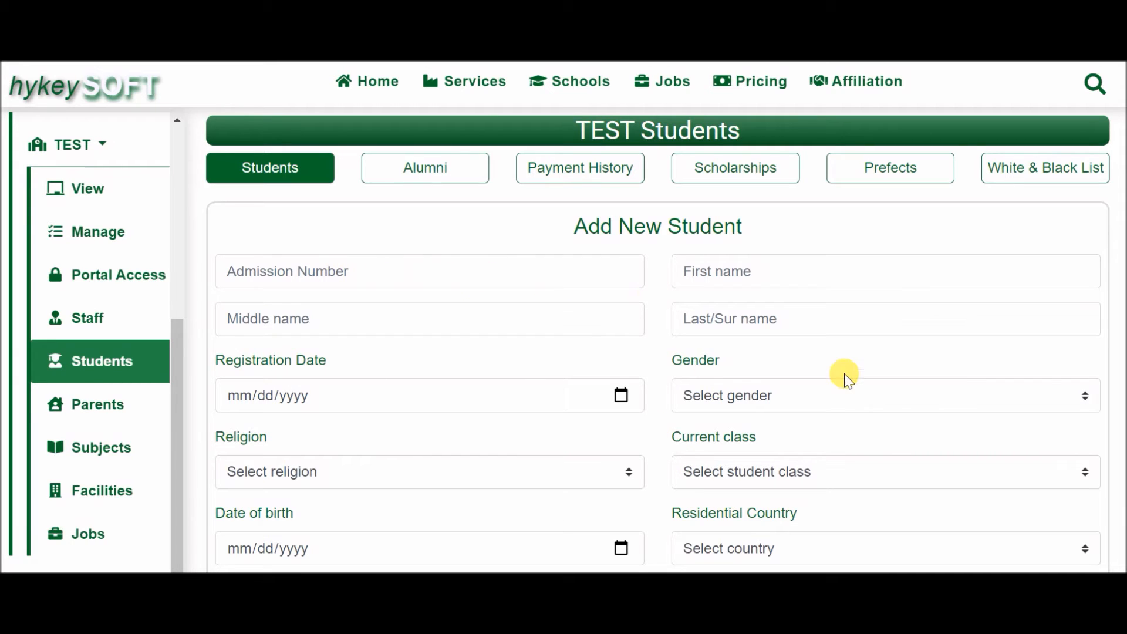
scroll(1122, 292, down, 5)
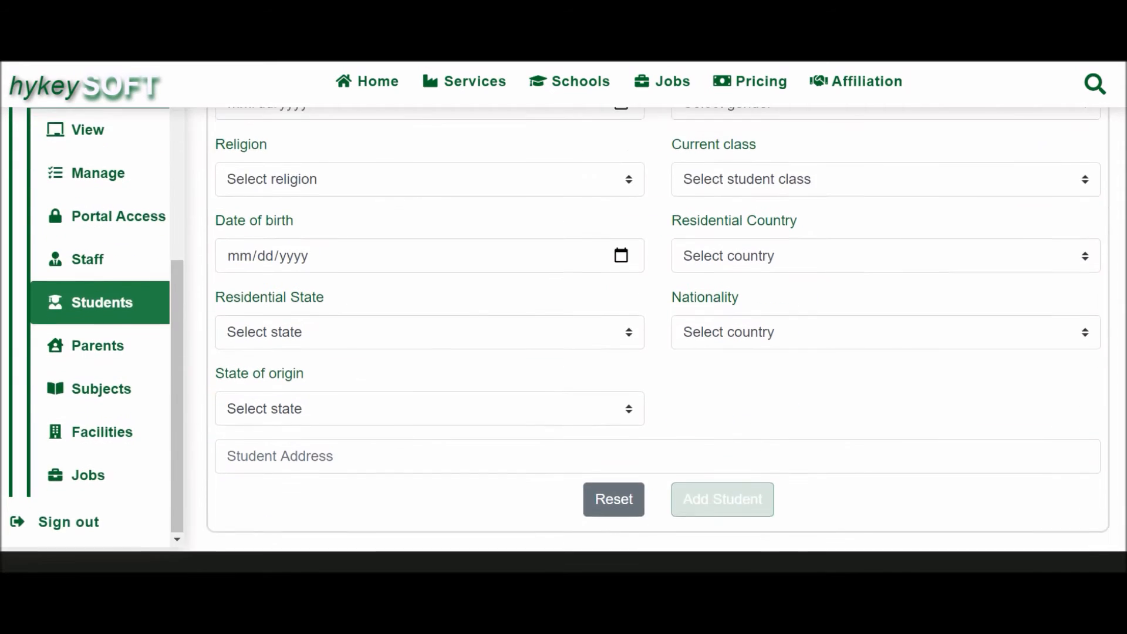
scroll(1122, 292, up, 4)
scroll(1121, 291, up, 1)
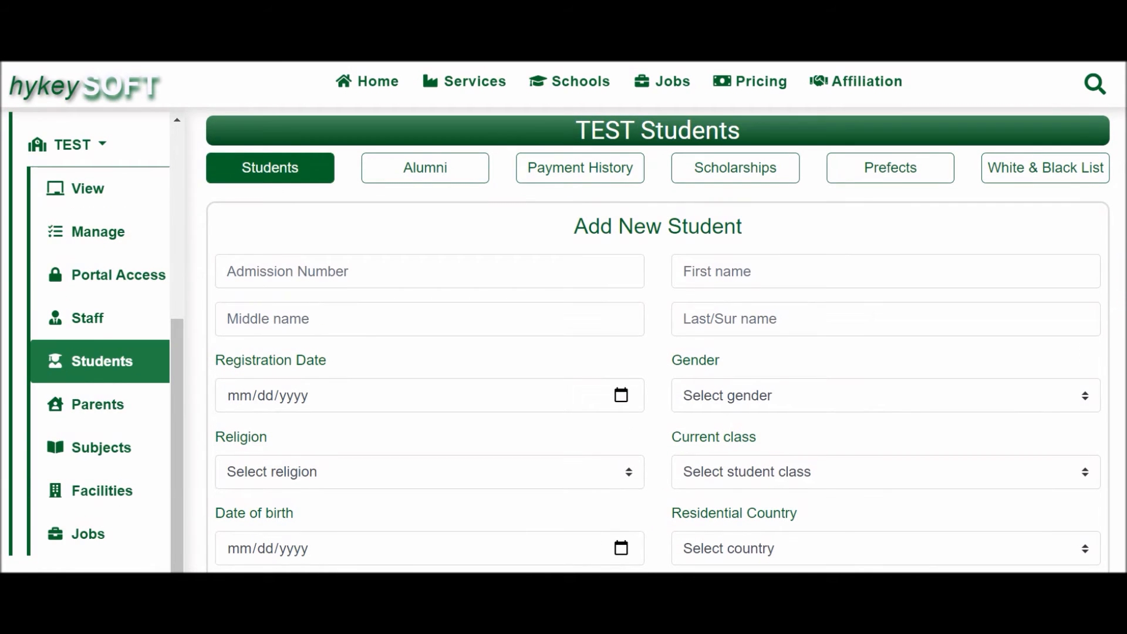
Enter the new student's admission number and their first, middle and last names
click(380, 279)
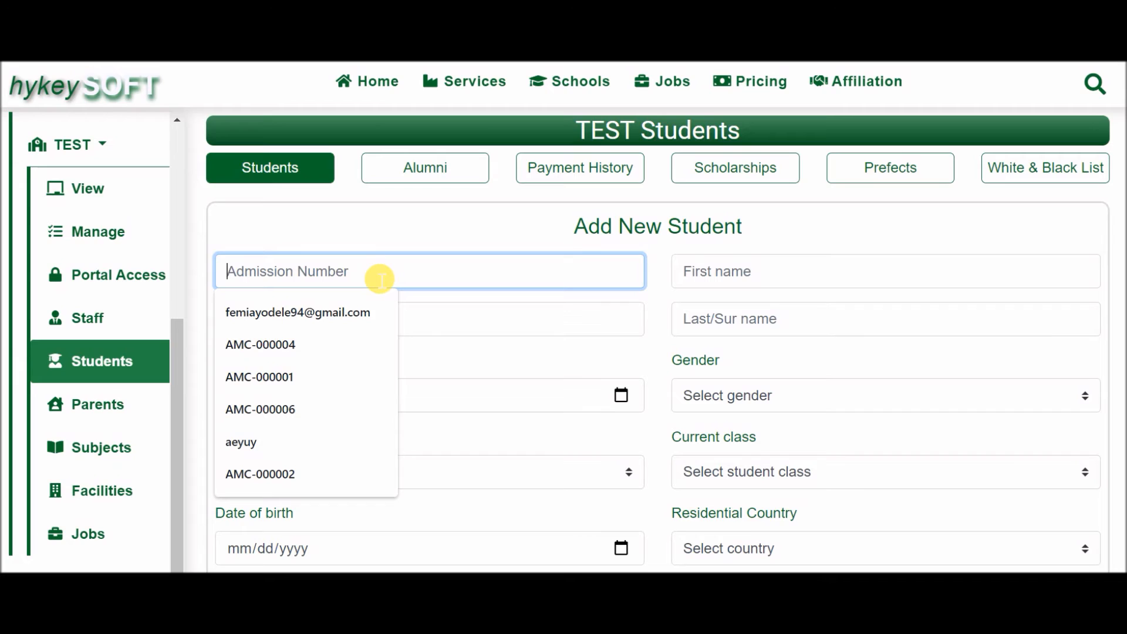
text(Test)
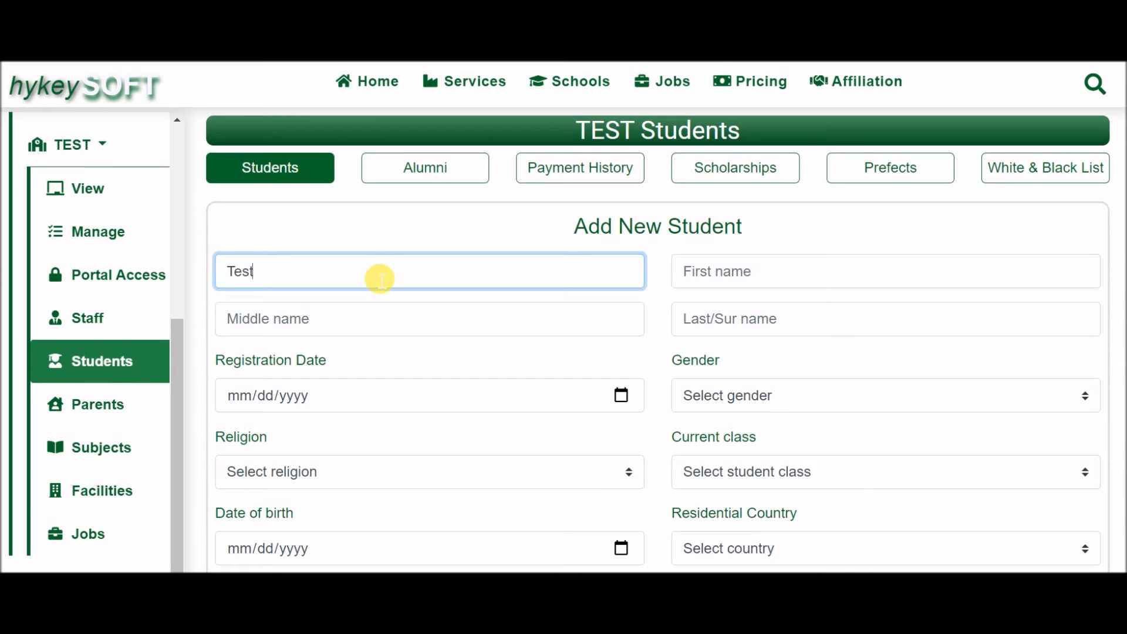
text(-0001)
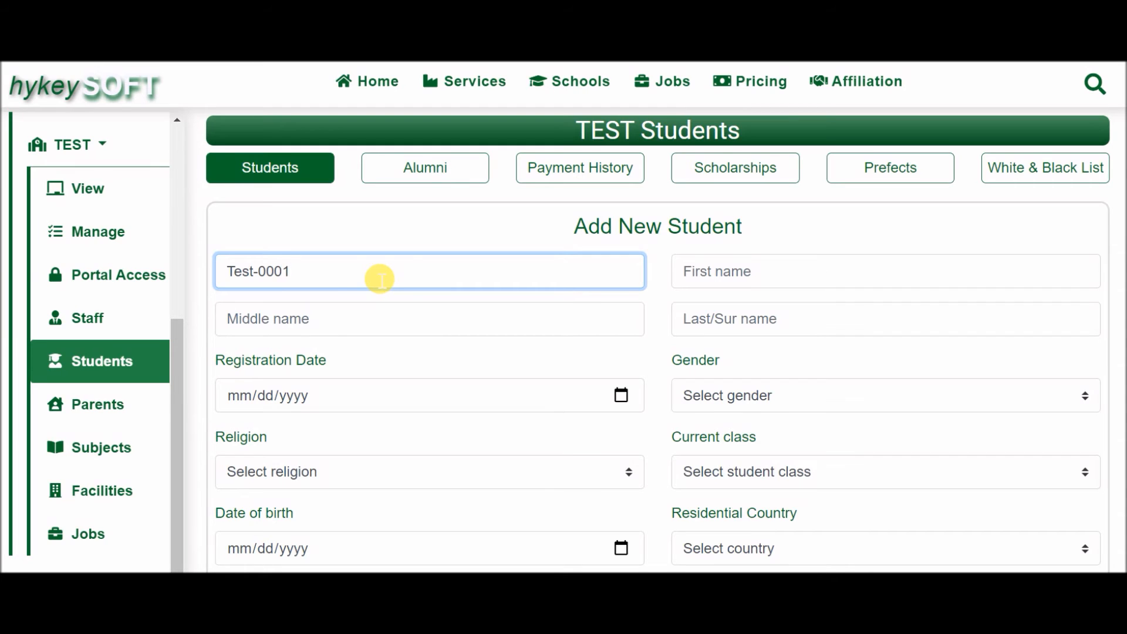
click(769, 272)
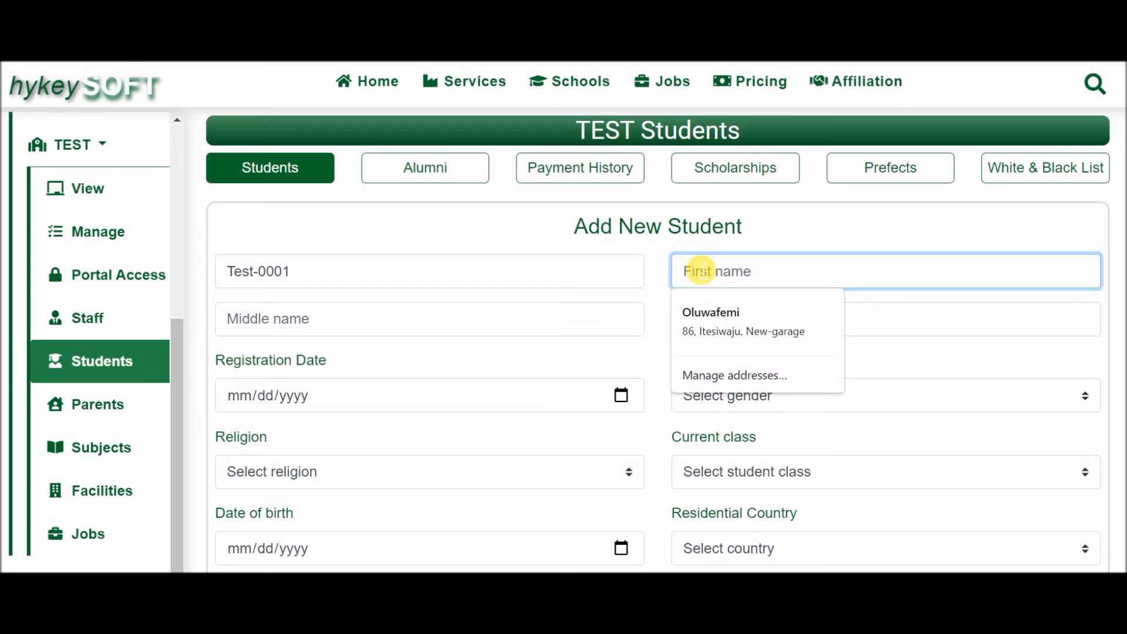
text(Femi)
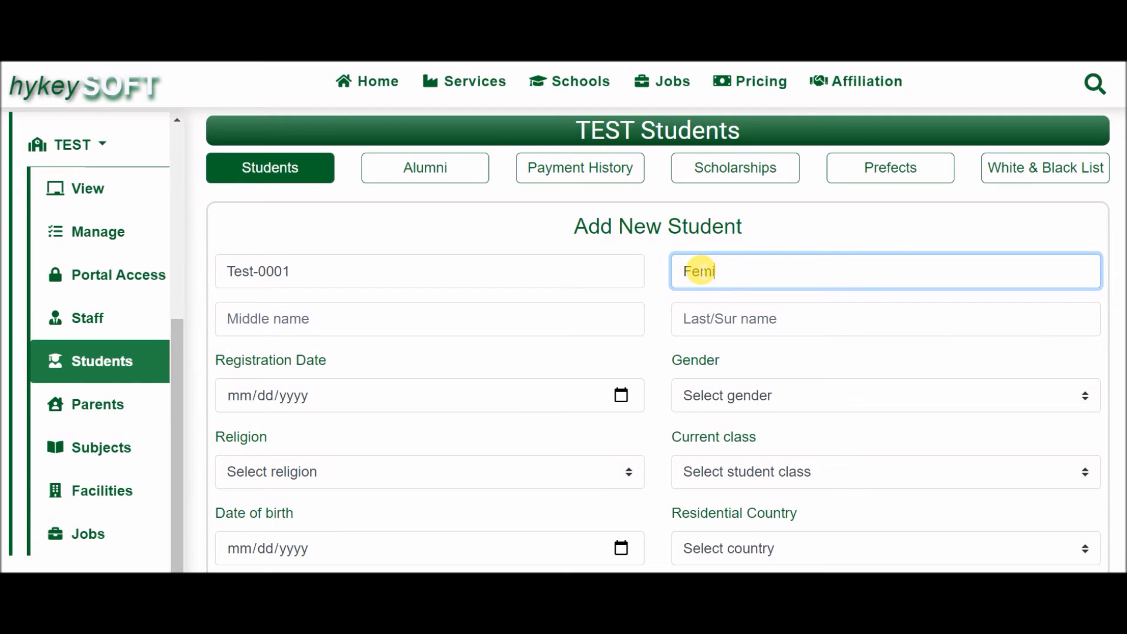
click(455, 317)
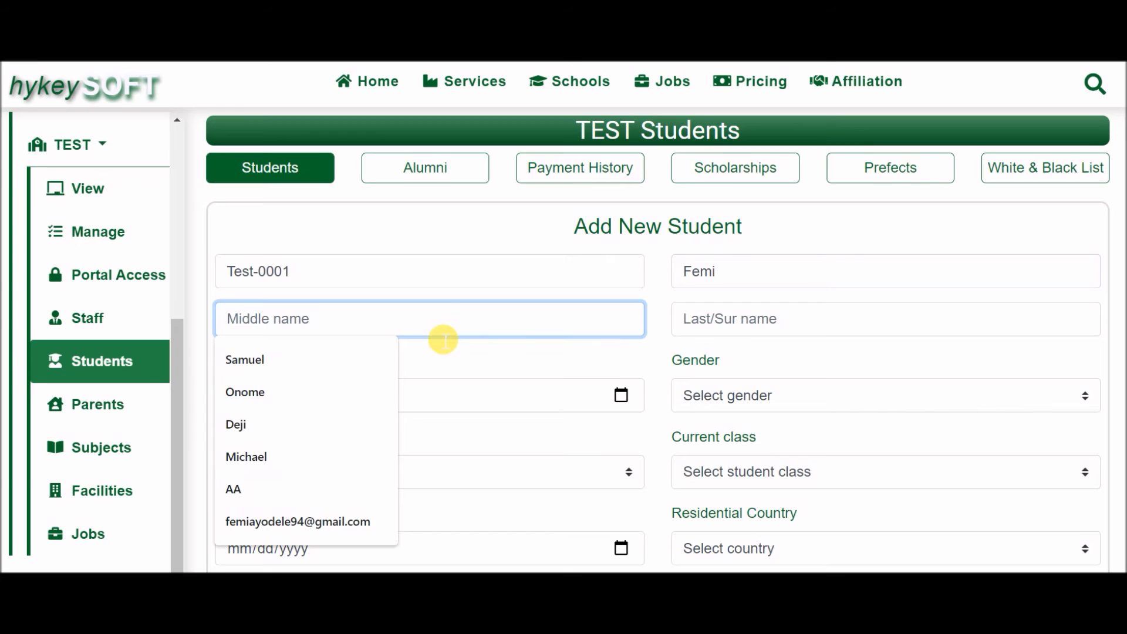
text(Ade)
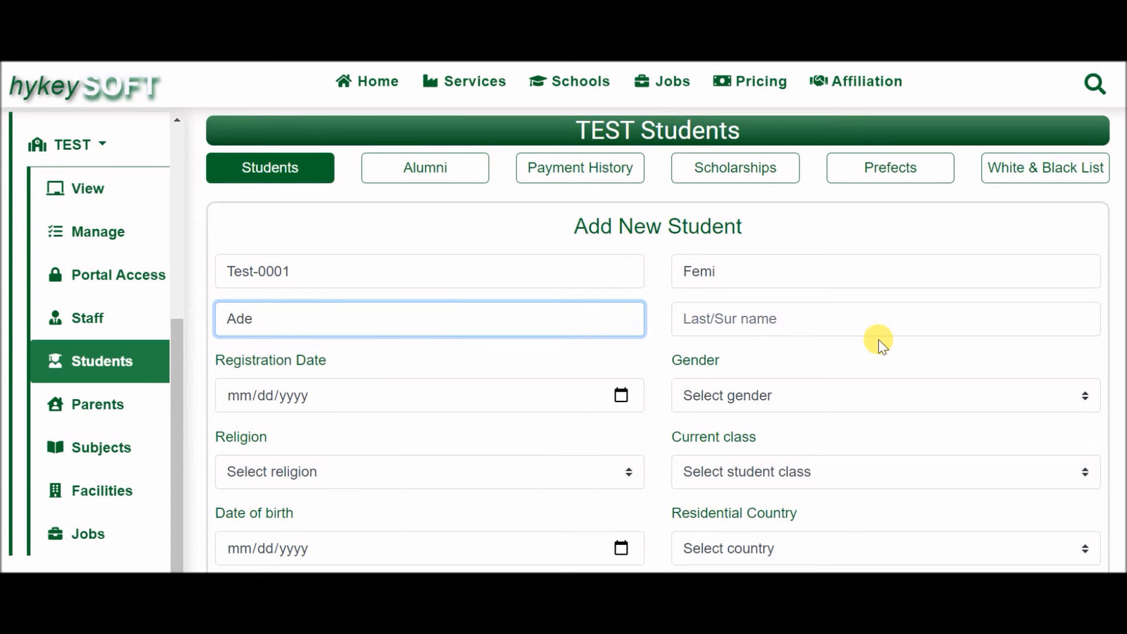
click(815, 333)
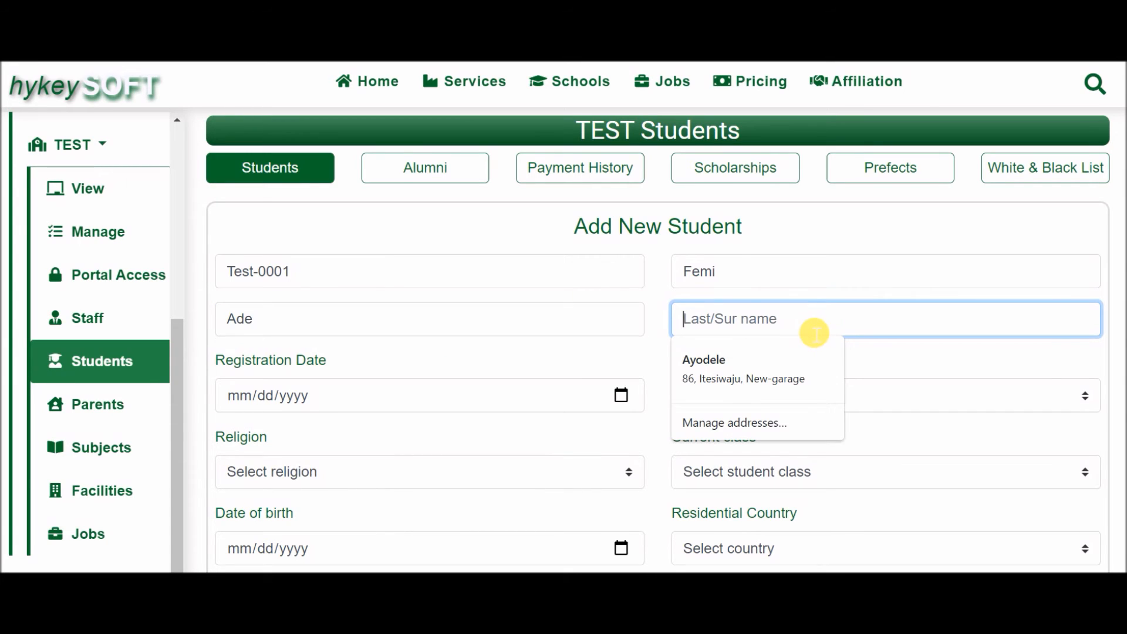
text(Samuel)
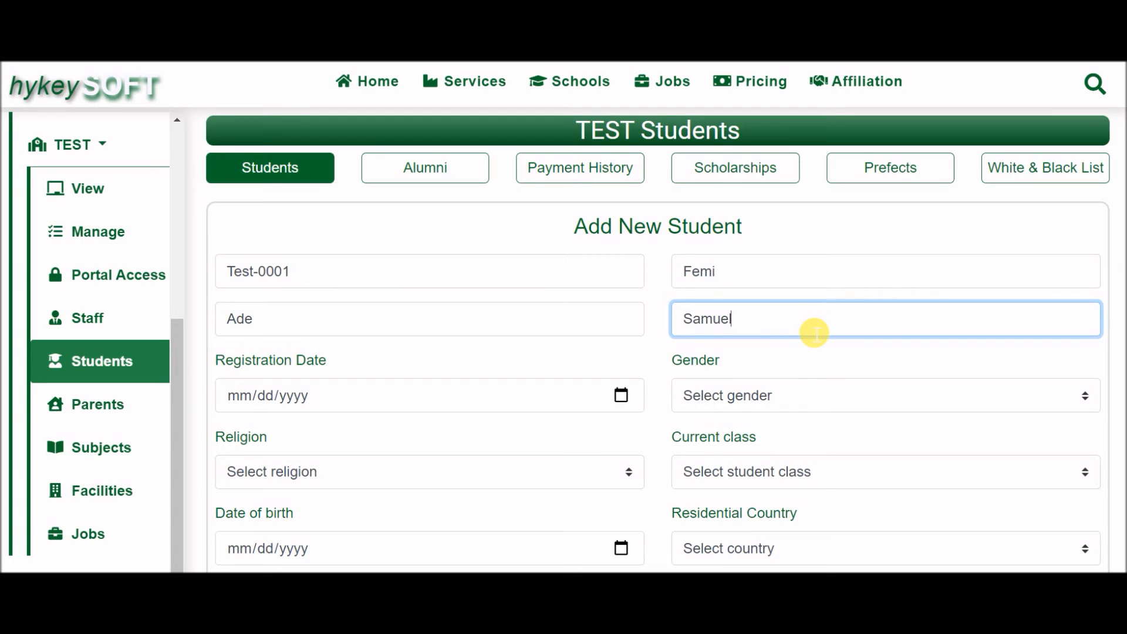
Set the student's registration date to 12/12/2019 and the gender to Male
click(242, 400)
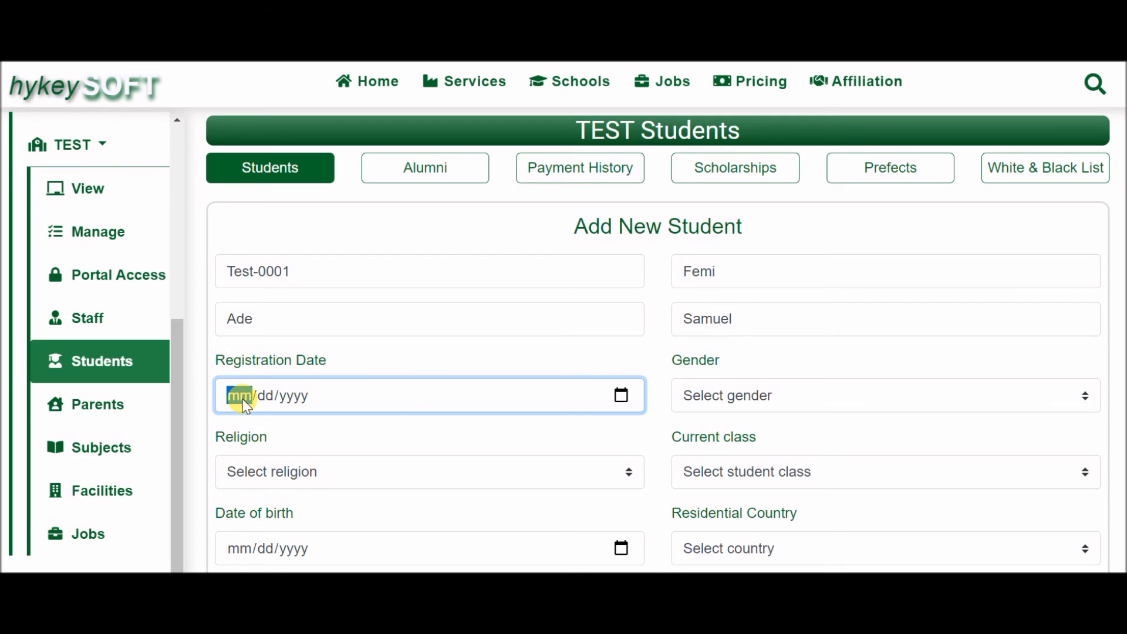
text(12/12/2)
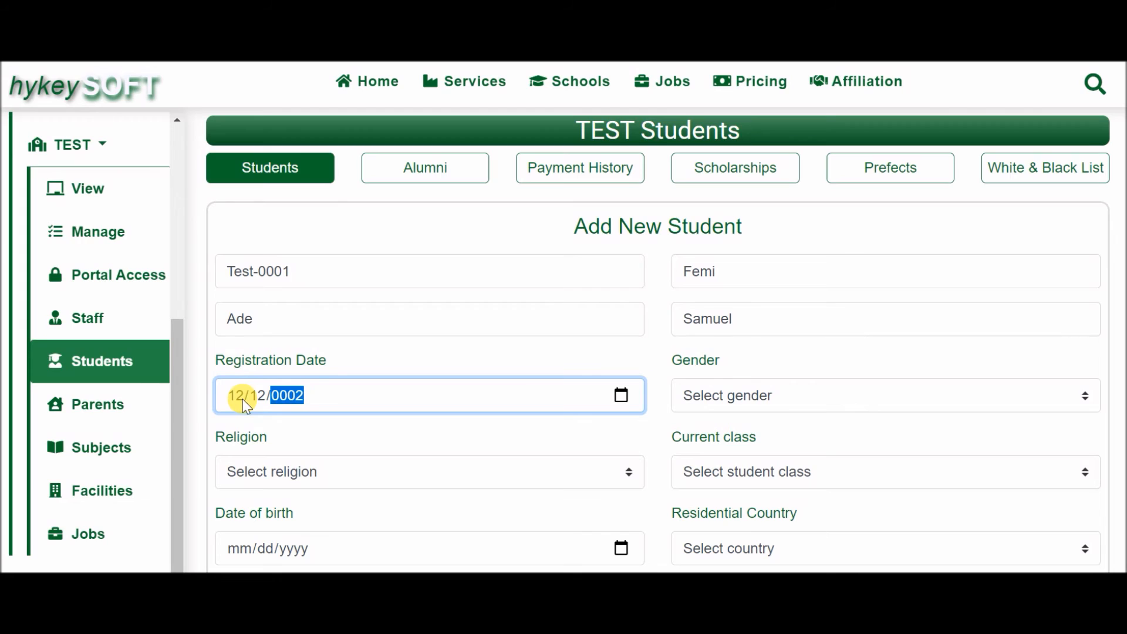
text(019)
key(Tab)
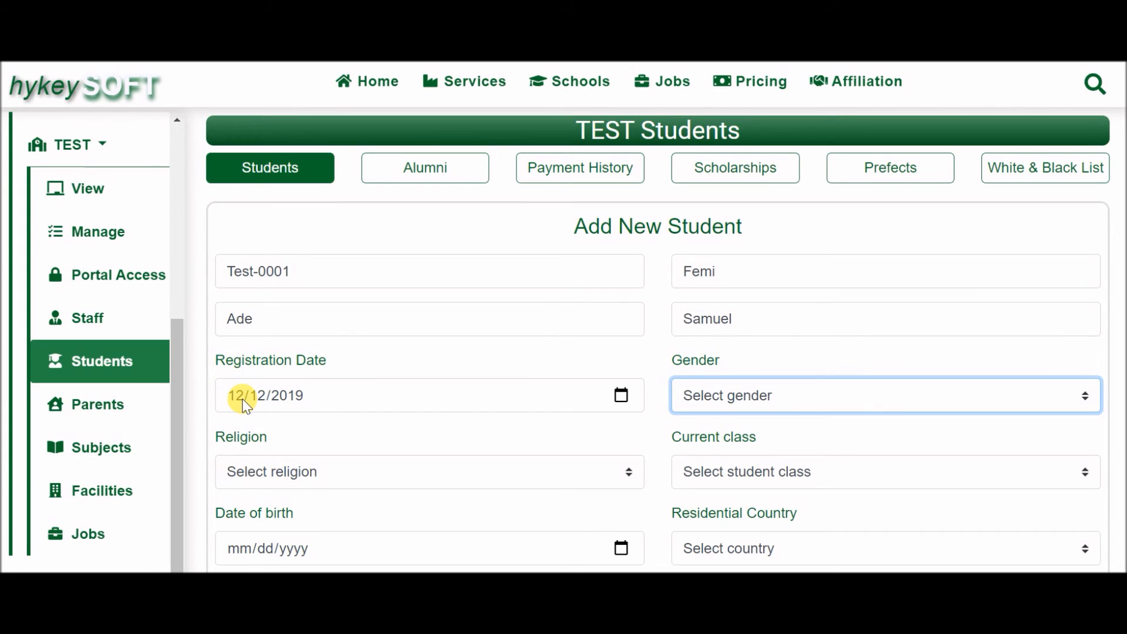
key(m)
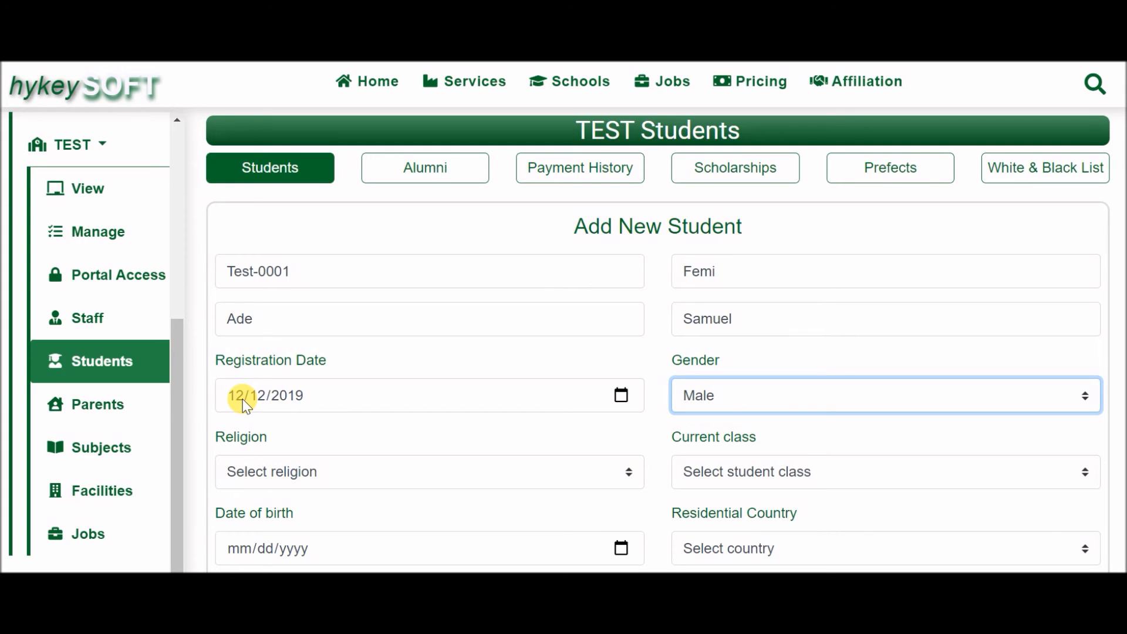
Set the student's religion to Christianity and the current class to Junior Secondary 1
key(Tab)
key(c)
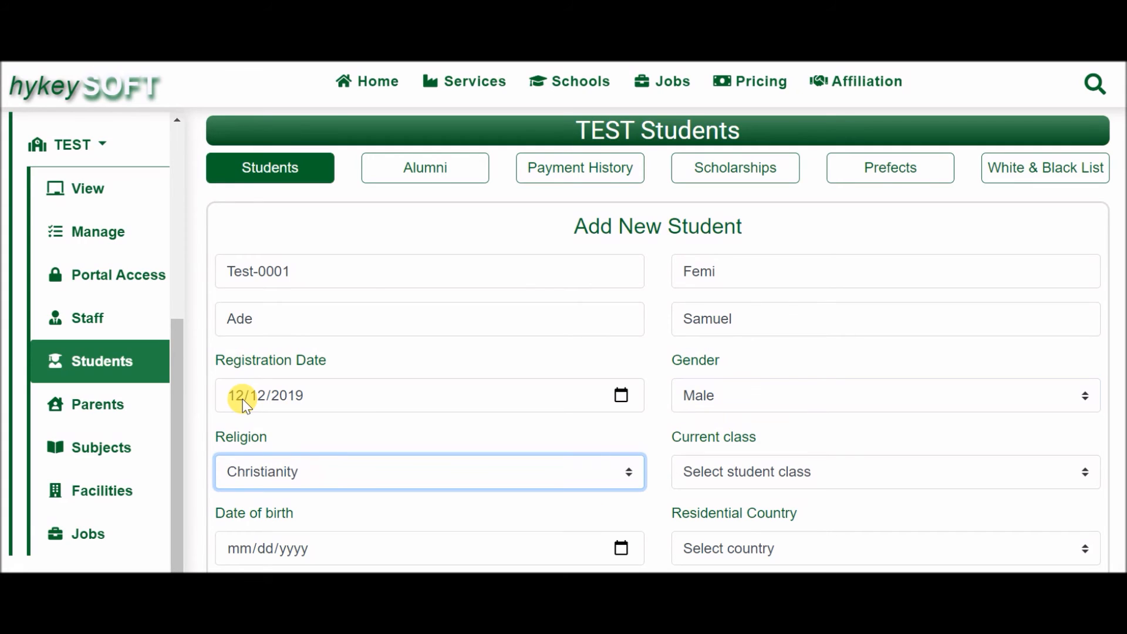
key(Tab)
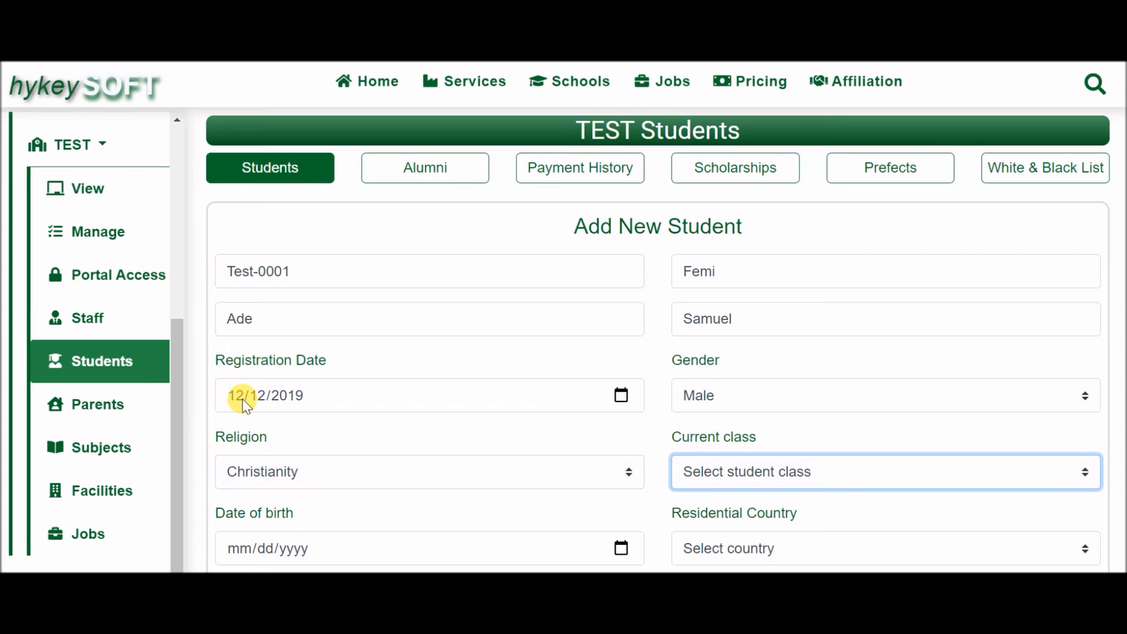
key(j)
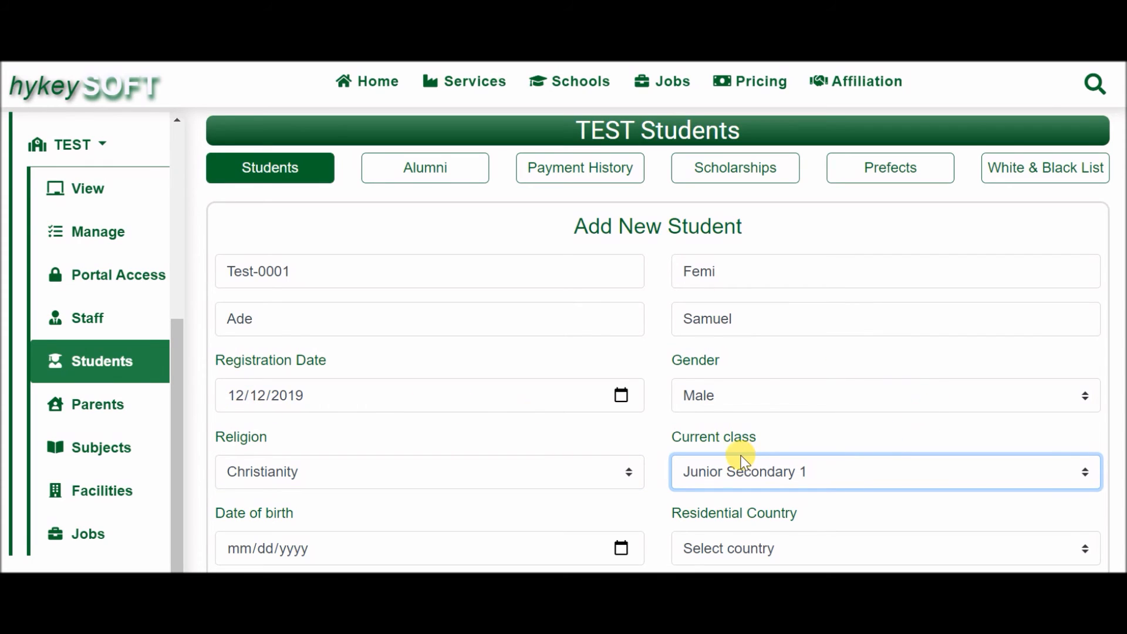
Enter the student's date of birth
scroll(658, 340, down, 2)
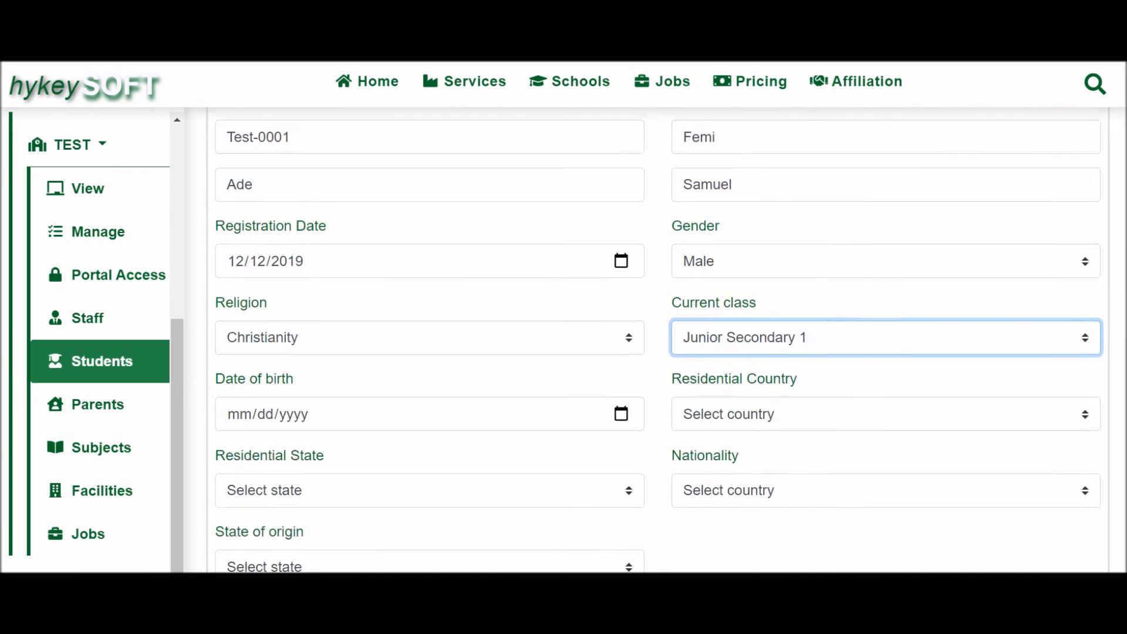
scroll(658, 340, down, 3)
click(245, 284)
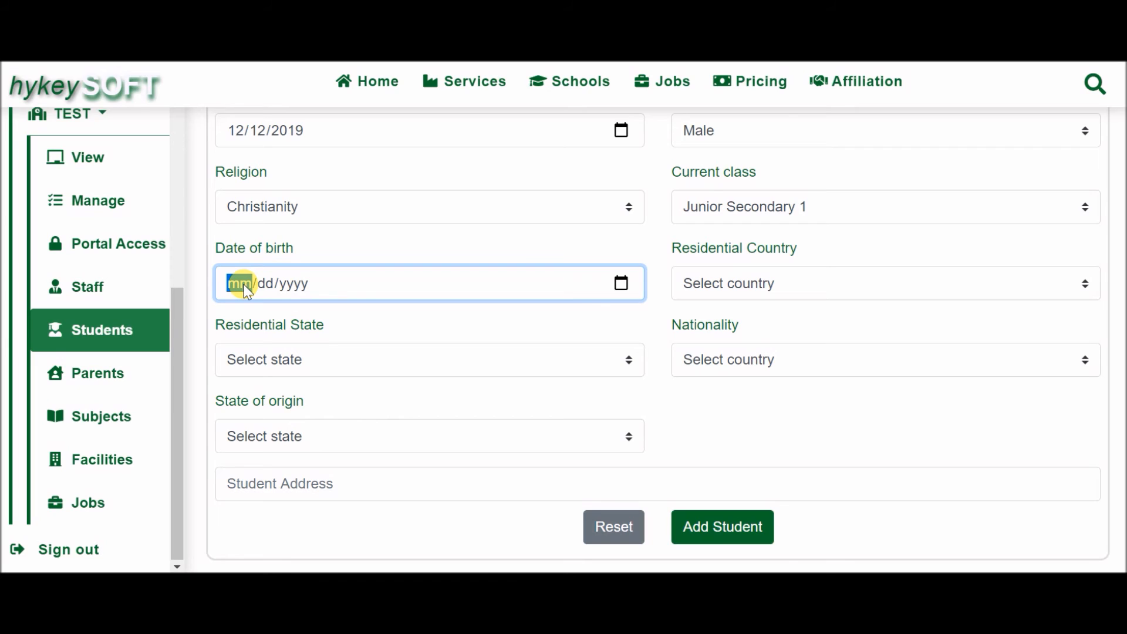
text(01/12/)
text(20)
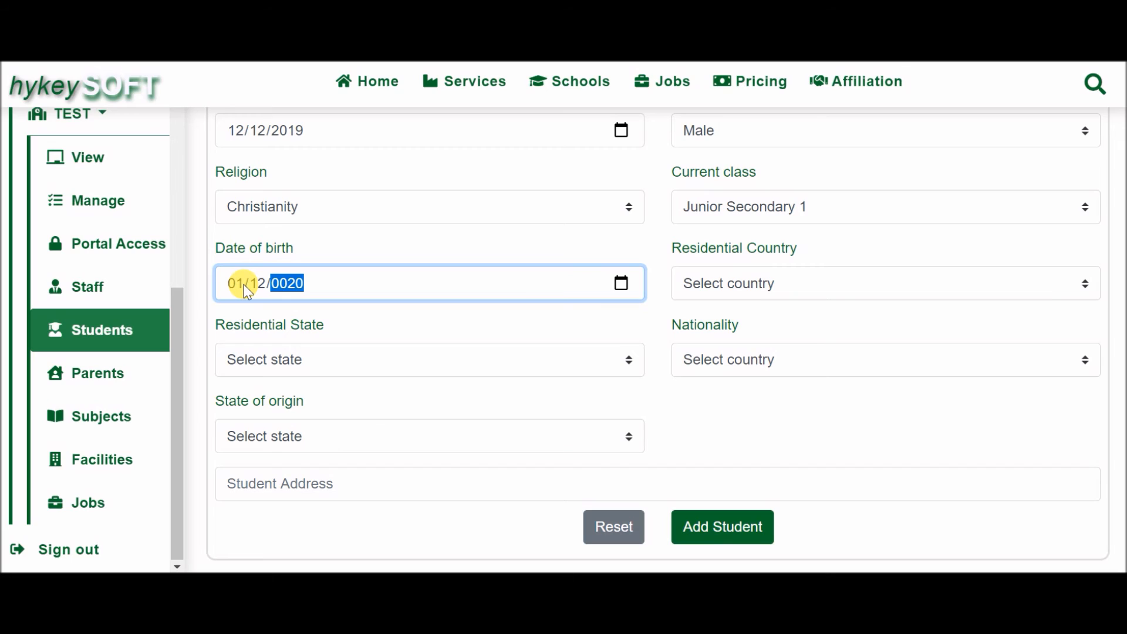
text(10)
Set the student's residential country to Nigeria and the residential state to Oyo
key(Tab)
text(nige)
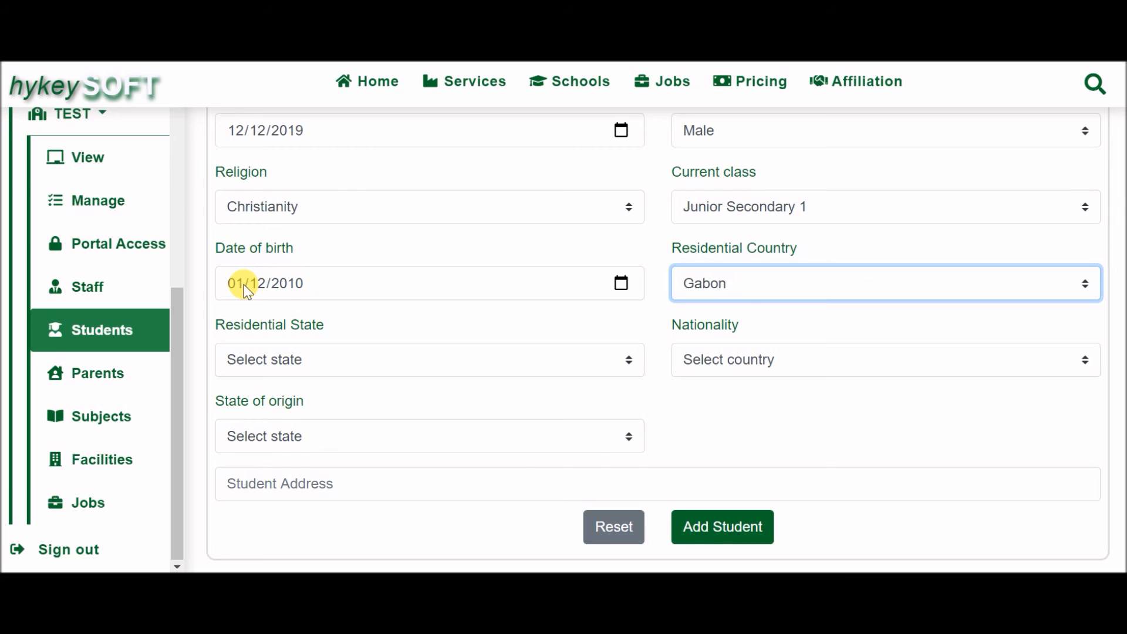
text(nig)
key(Down)
click(329, 361)
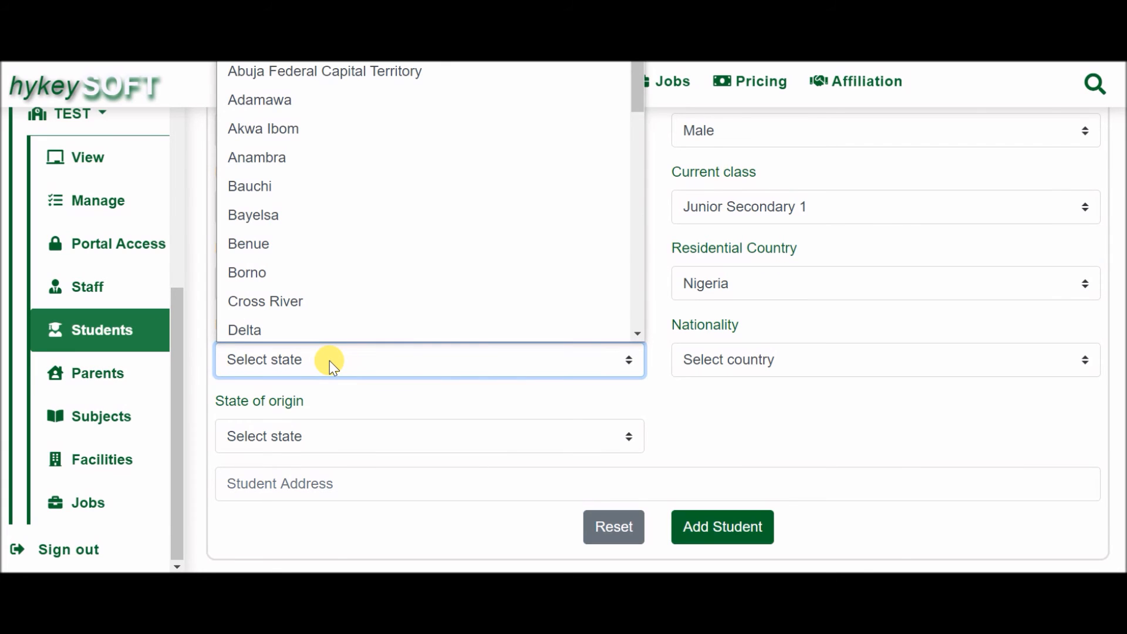
text(oyo)
key(Return)
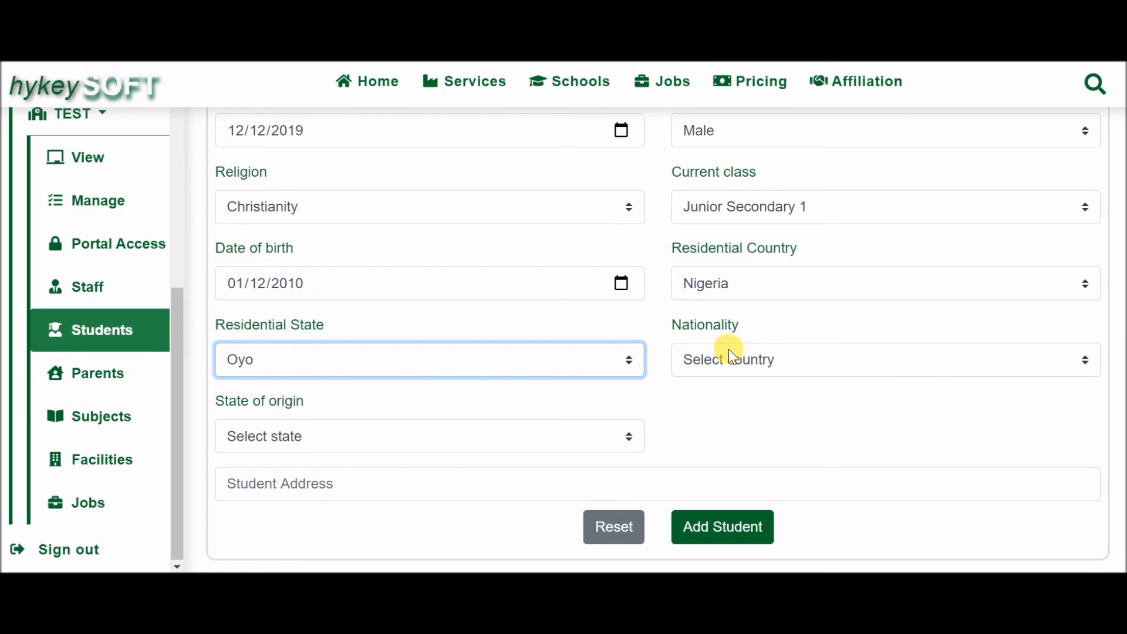
Set the student's nationality to Nigeria and the state of origin to Oyo
click(711, 337)
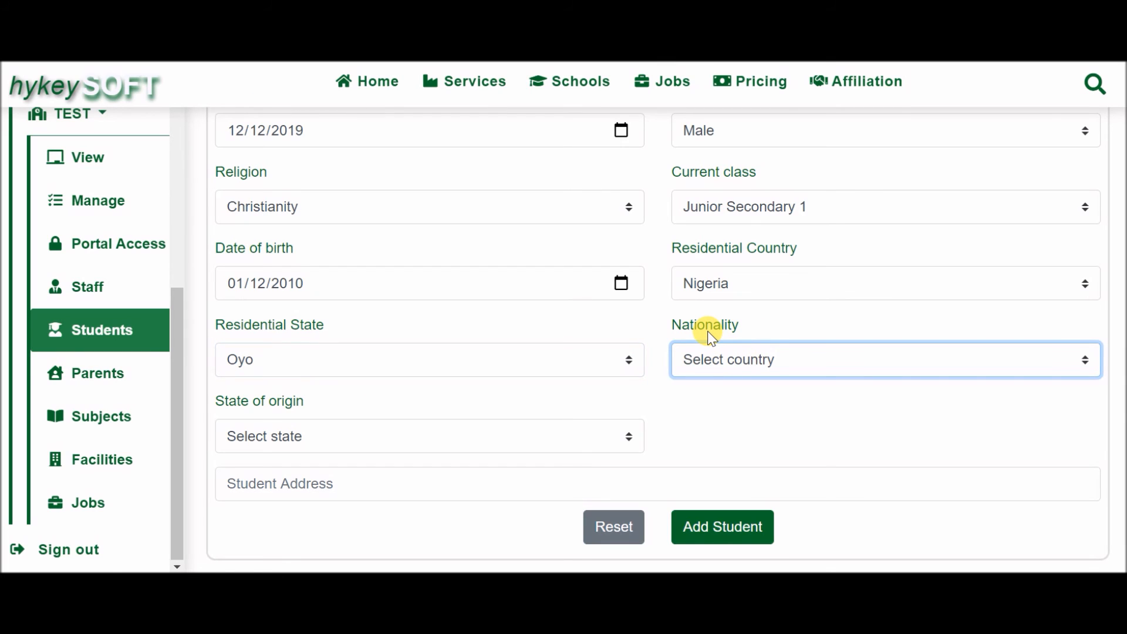
text(nigeria)
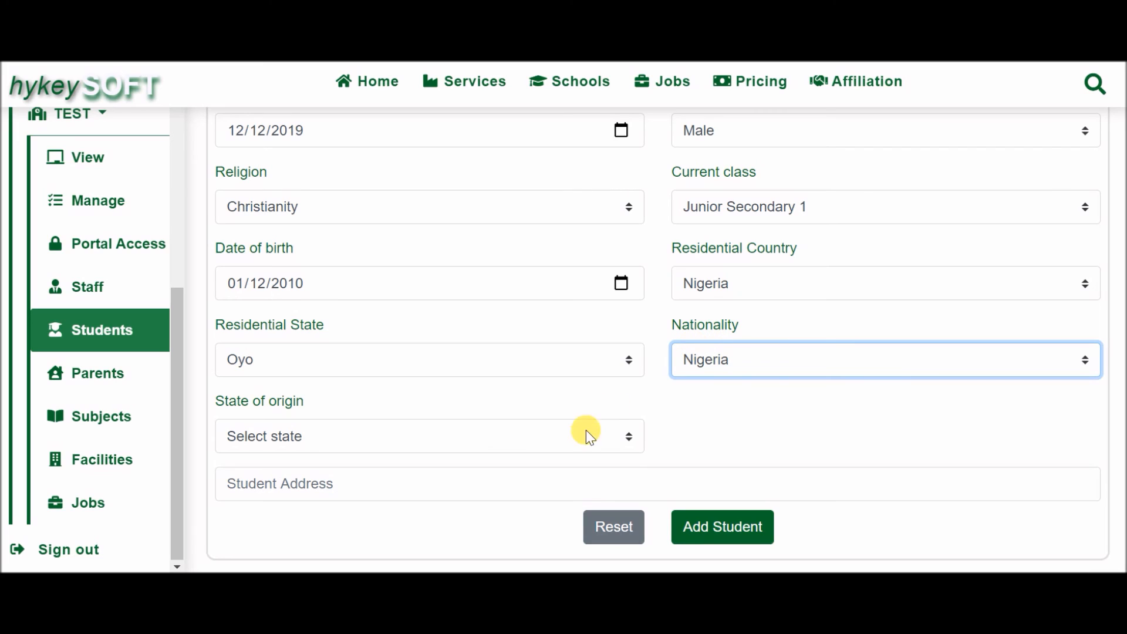
click(265, 397)
text(oy)
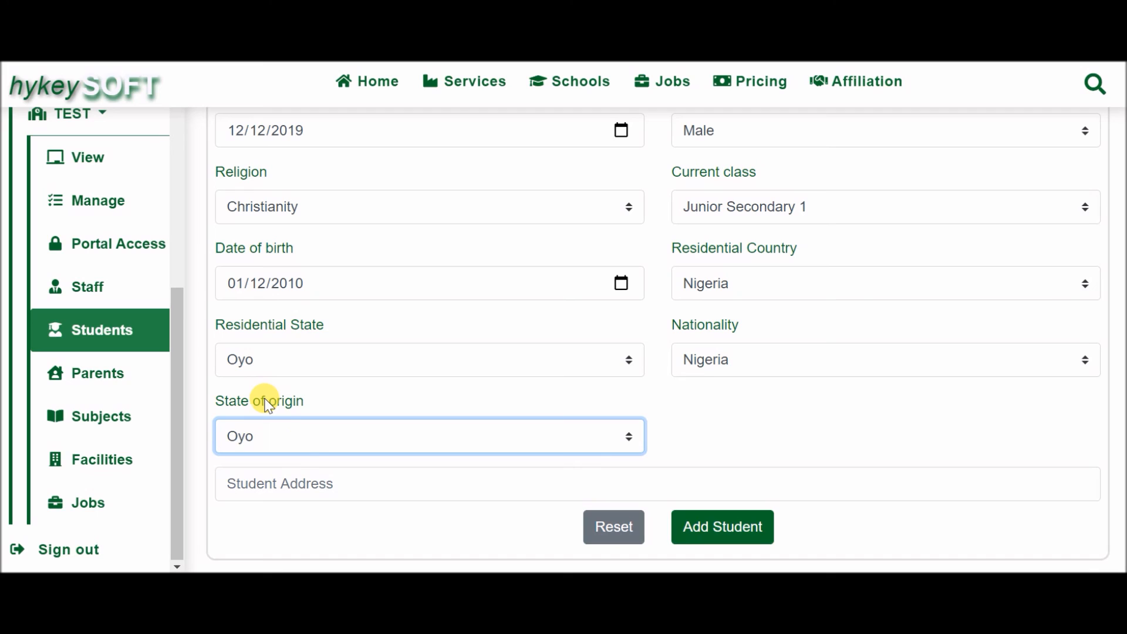
Enter the student's home address and submit the form to add the student
click(310, 492)
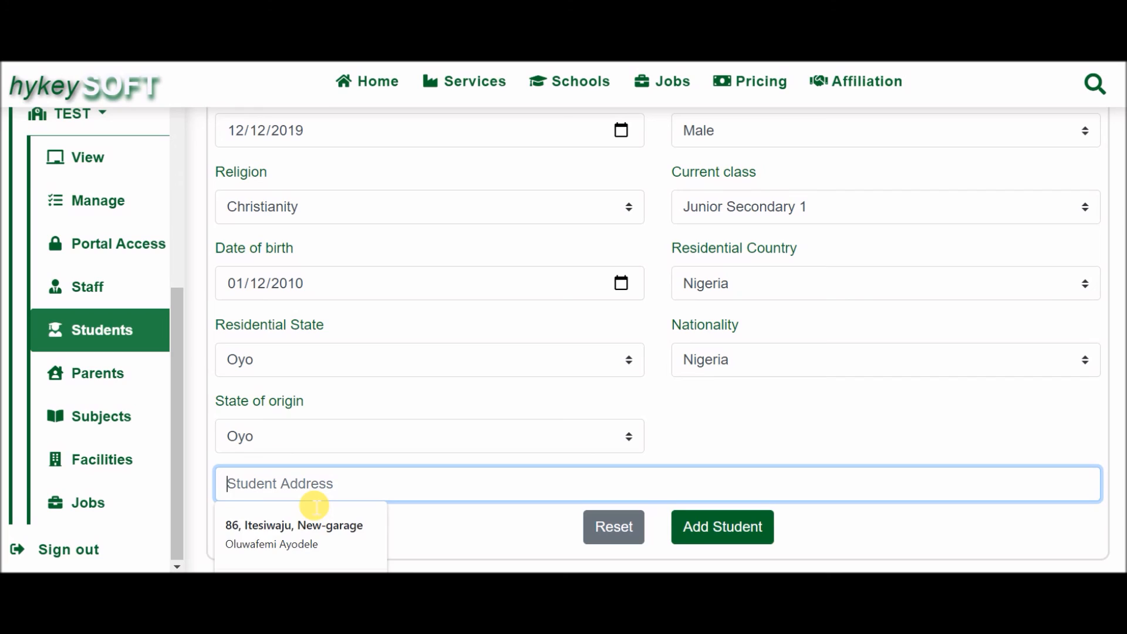
text(5,)
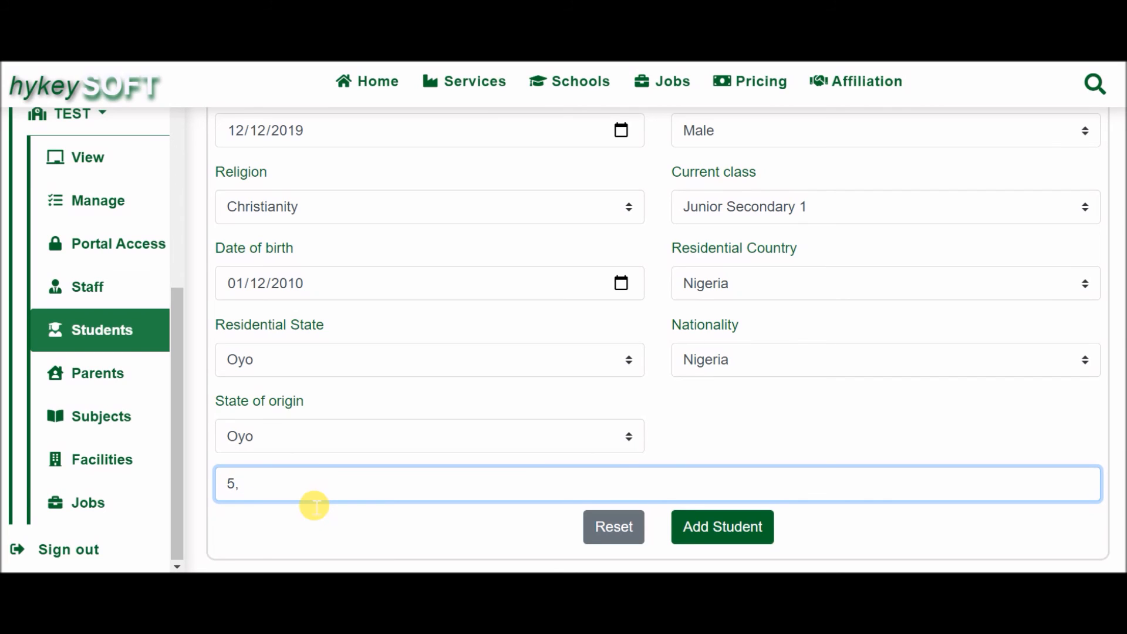
text( Tom road)
click(701, 444)
click(753, 536)
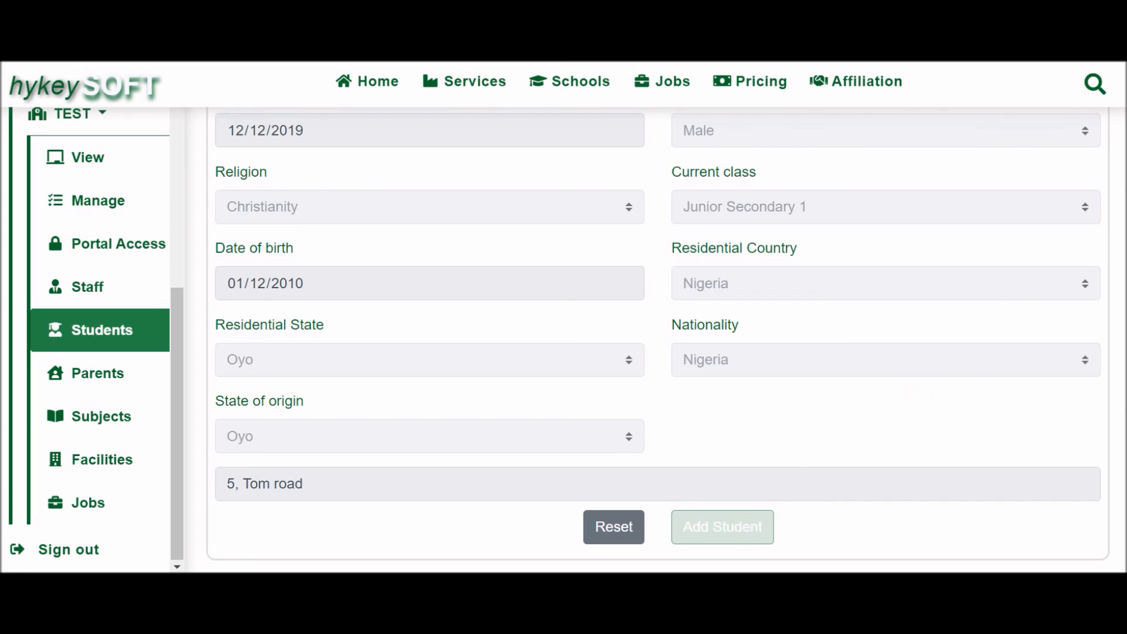
Reset the submitted student form to blank fields
scroll(657, 340, up, 1)
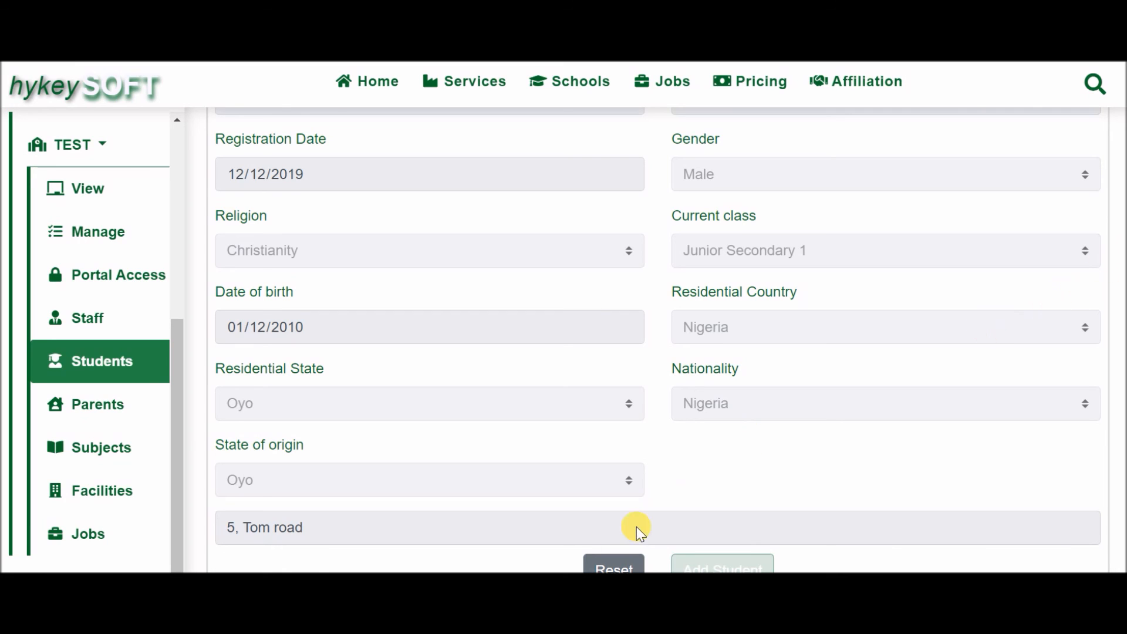
scroll(657, 341, down, 1)
scroll(566, 453, down, 2)
click(613, 475)
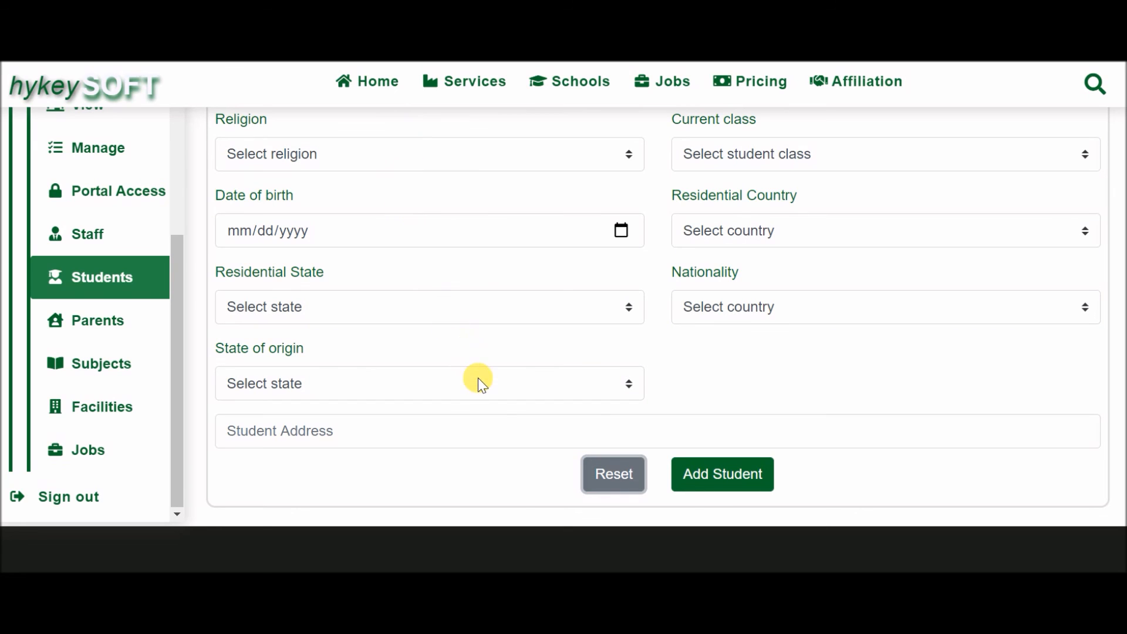
Open the Junior Secondary 1 class page from the current term's class list in the school management
click(112, 158)
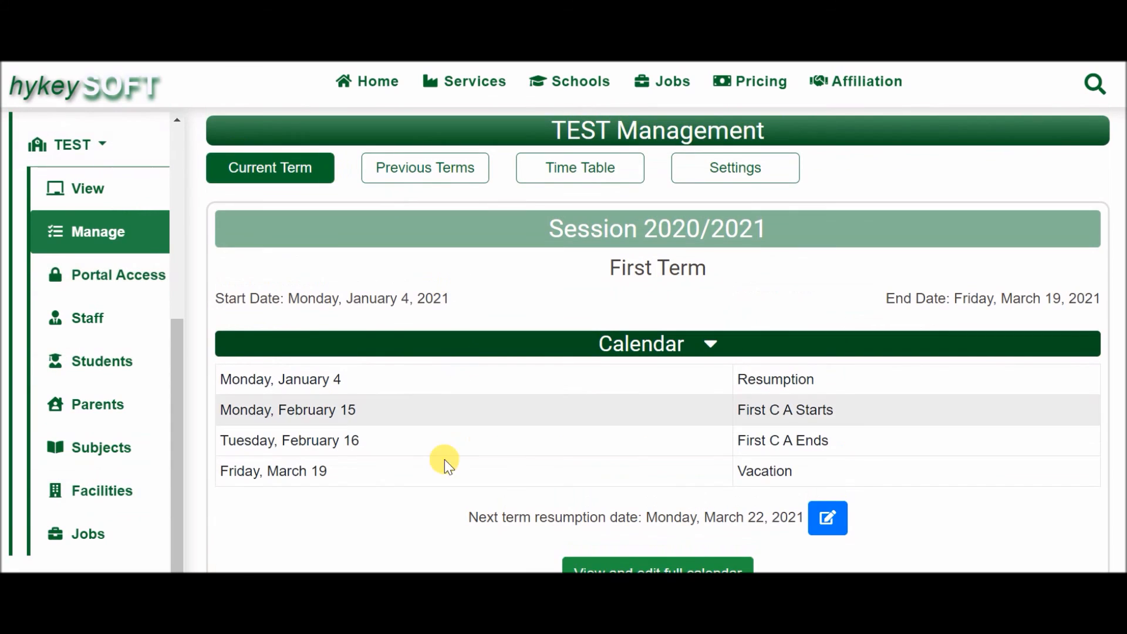
click(596, 346)
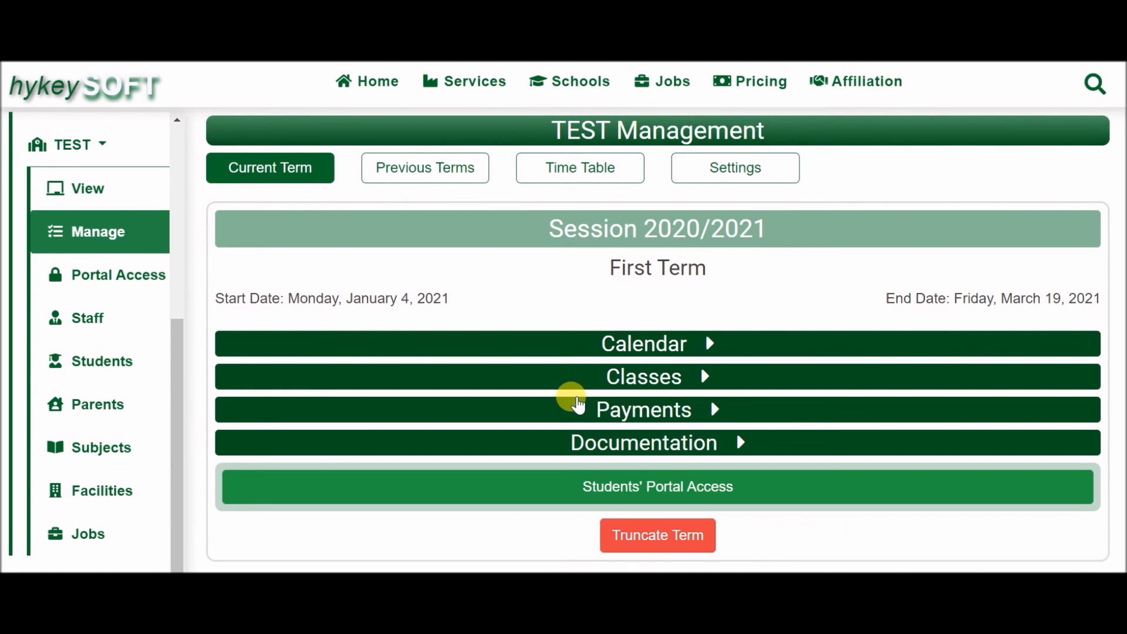
click(560, 374)
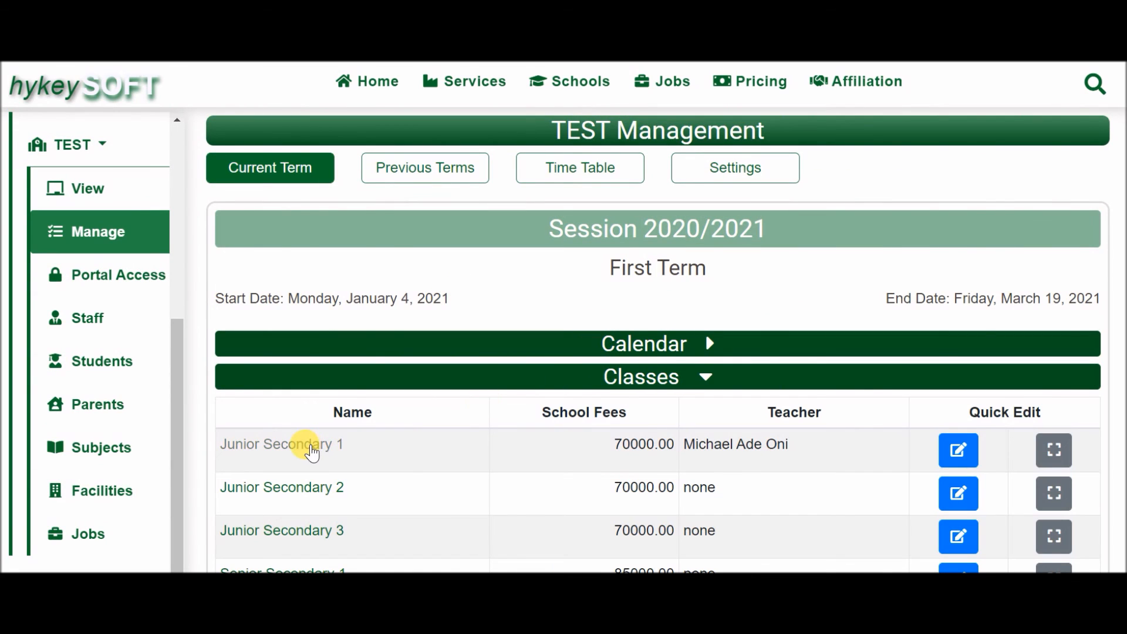
click(312, 446)
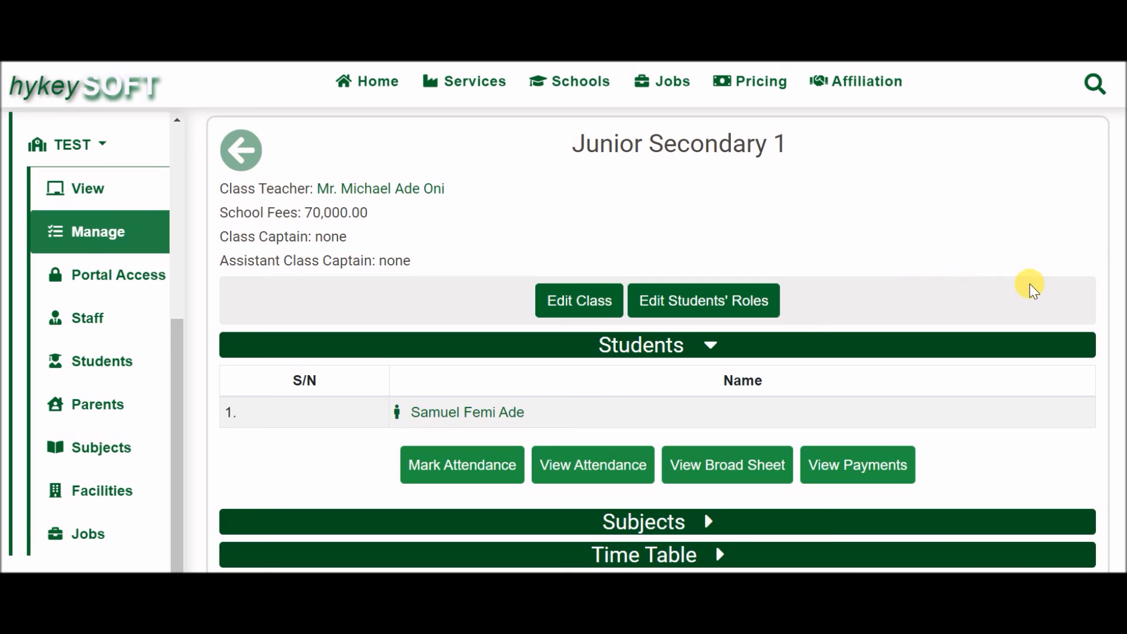
Review the student list on the Junior Secondary 1 page and expand the class's subjects section
scroll(1033, 288, down, 3)
scroll(1115, 235, up, 3)
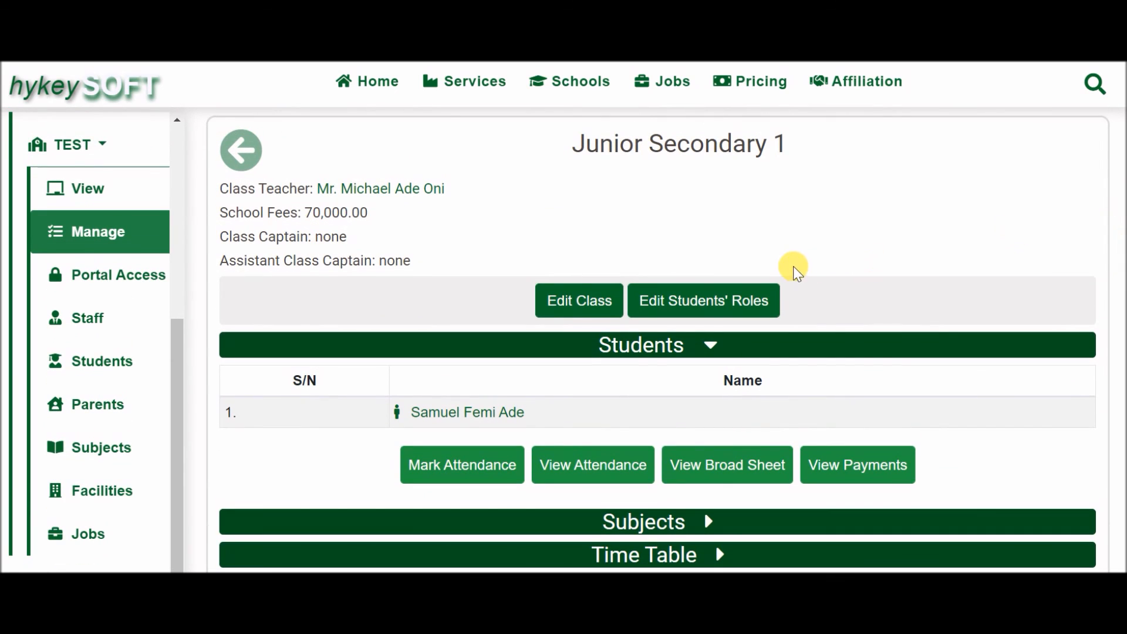
scroll(657, 341, down, 3)
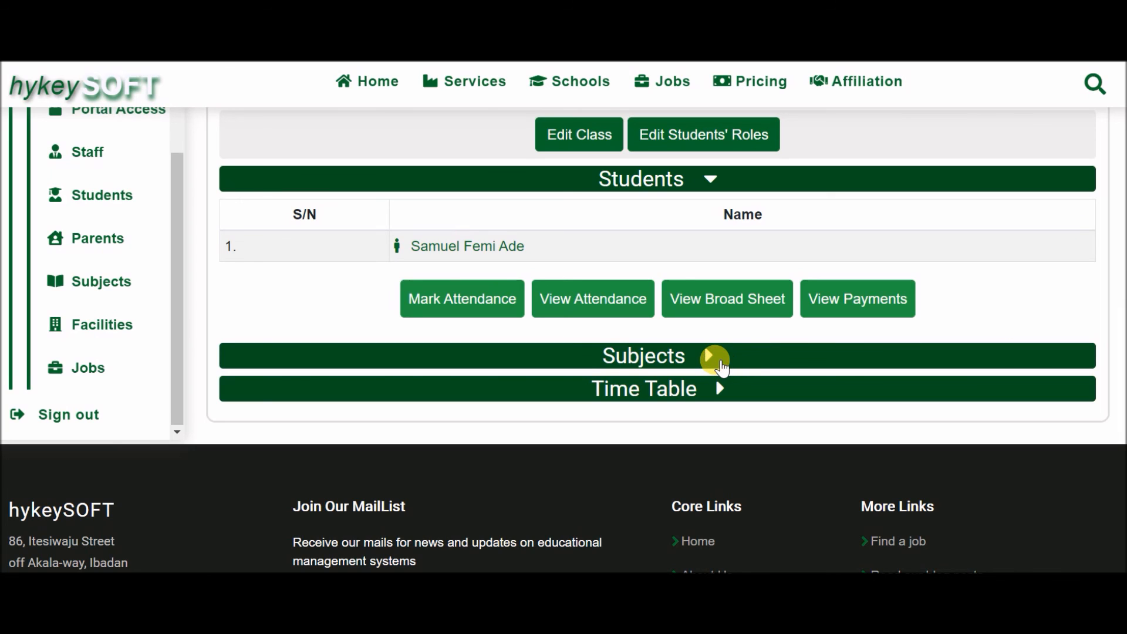
click(714, 359)
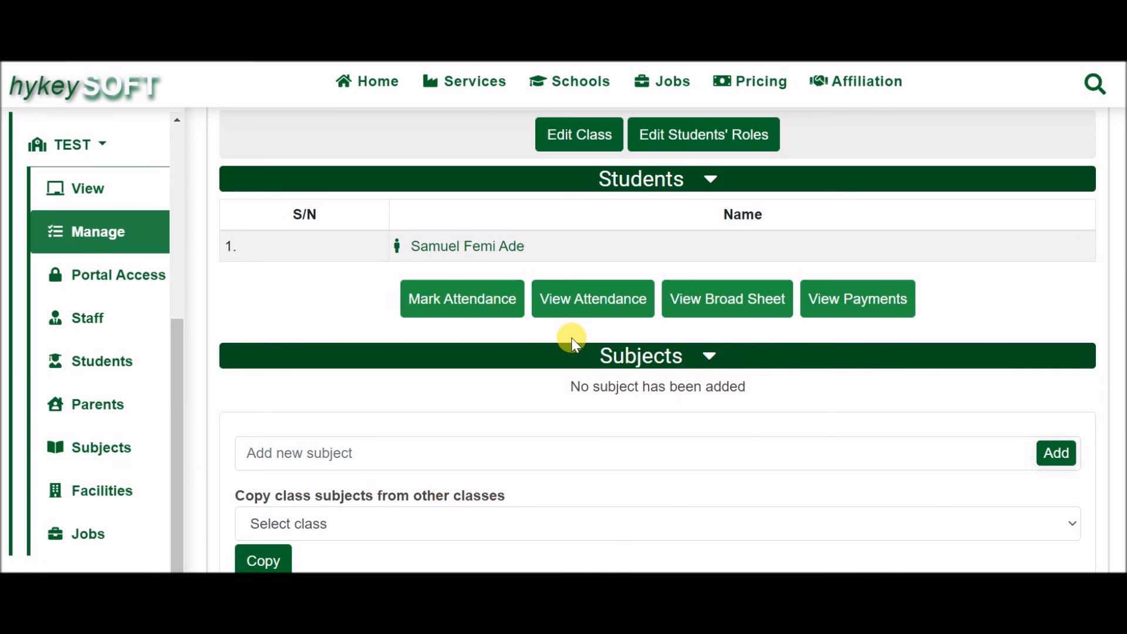